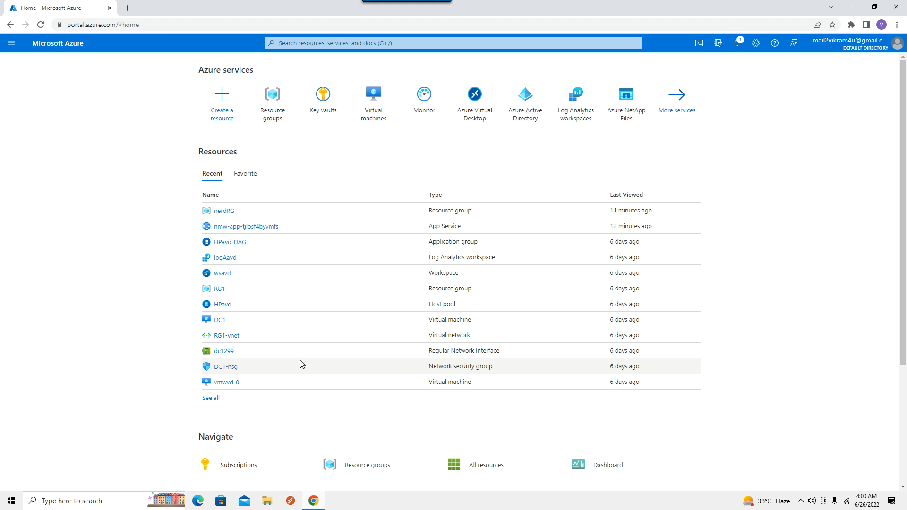
# Search the portal for 'ner' to list Nerdio Manager offers and the nerdRG resource group
pyautogui.click(356, 42)
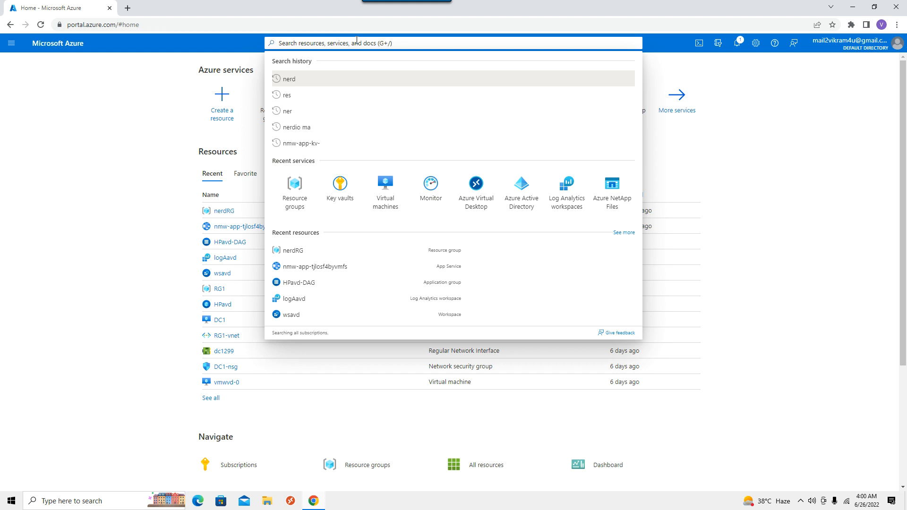
pyautogui.write('ner')
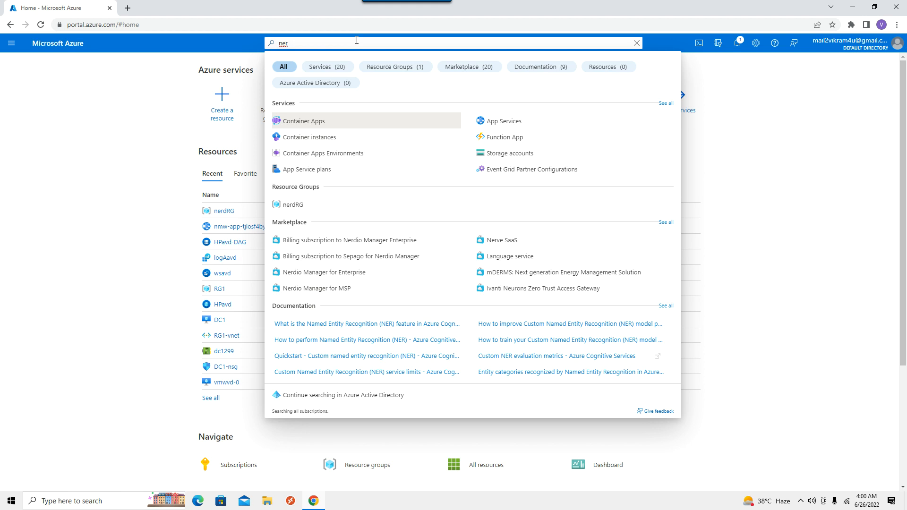
pyautogui.click(95, 152)
# Open App Service nmw-app-tjlosf4byvmfs in nerdRG via an 'app service' filter and copy its URL
pyautogui.click(270, 121)
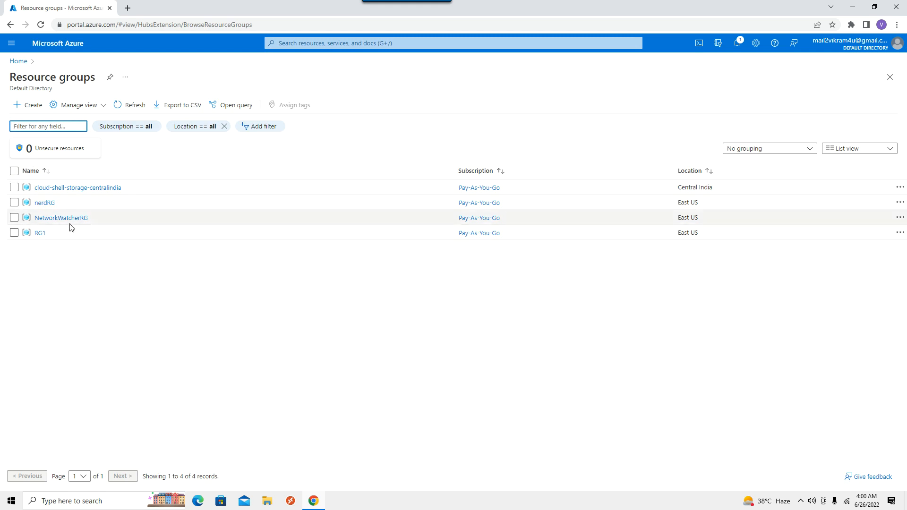
pyautogui.click(45, 203)
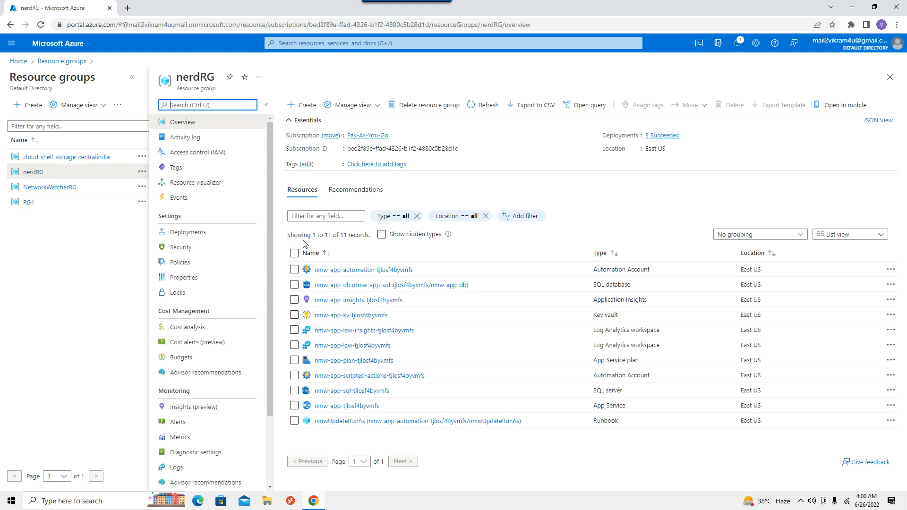
pyautogui.click(320, 216)
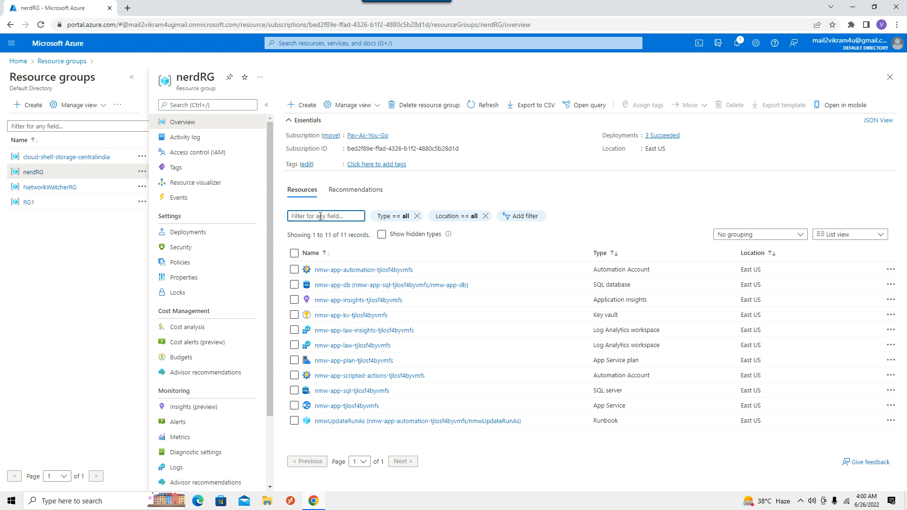
pyautogui.write('app service')
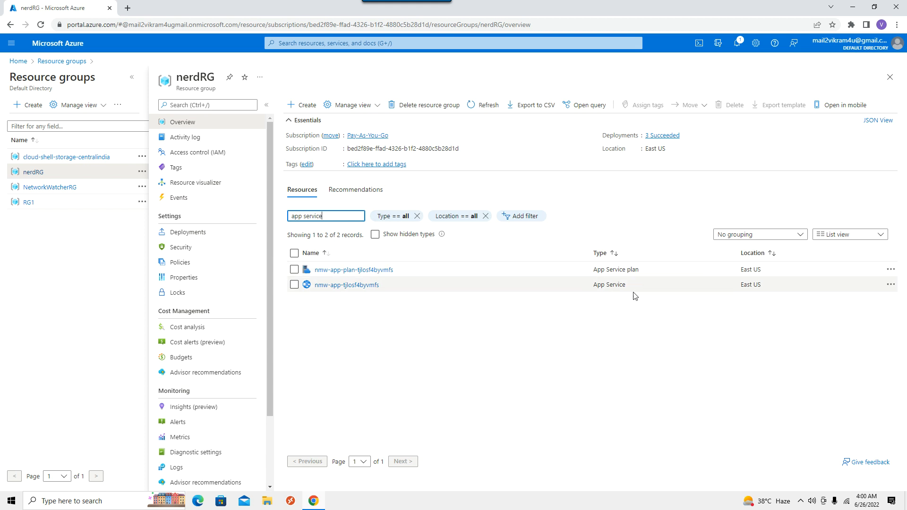
pyautogui.click(373, 286)
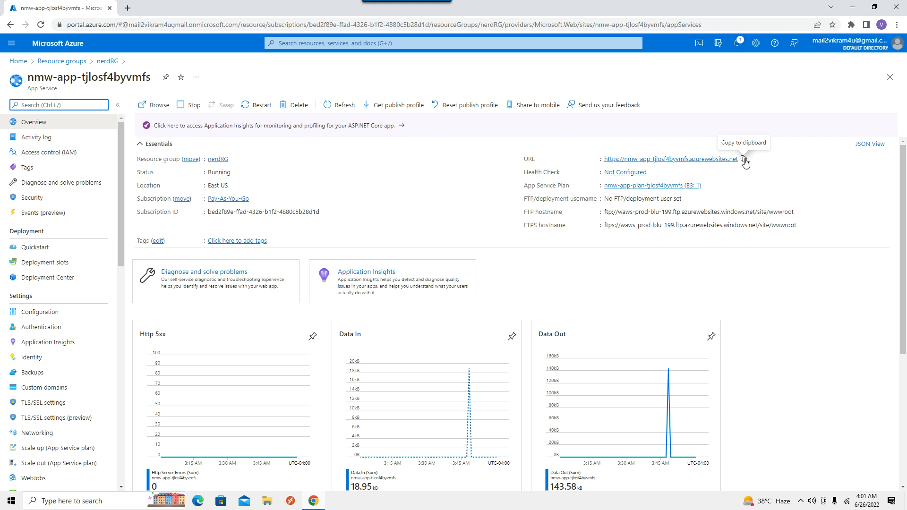
pyautogui.click(744, 161)
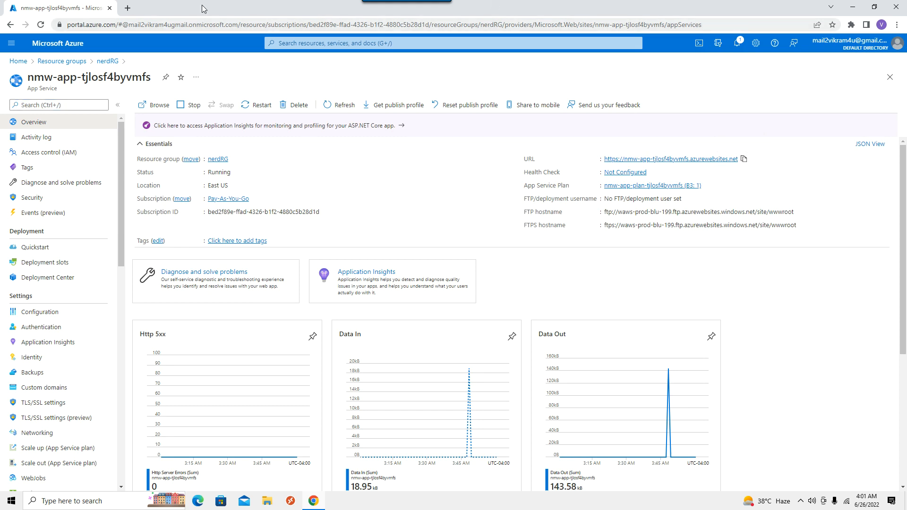
# Load the copied app URL in a new tab, then return to the portal and launch PowerShell Cloud Shell
pyautogui.click(128, 8)
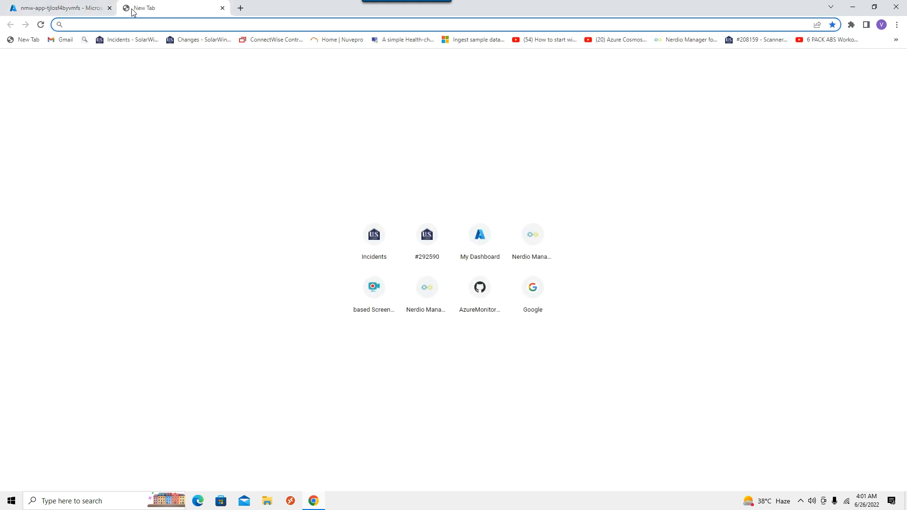
pyautogui.hotkey('ctrl', 'v')
pyautogui.press('Return')
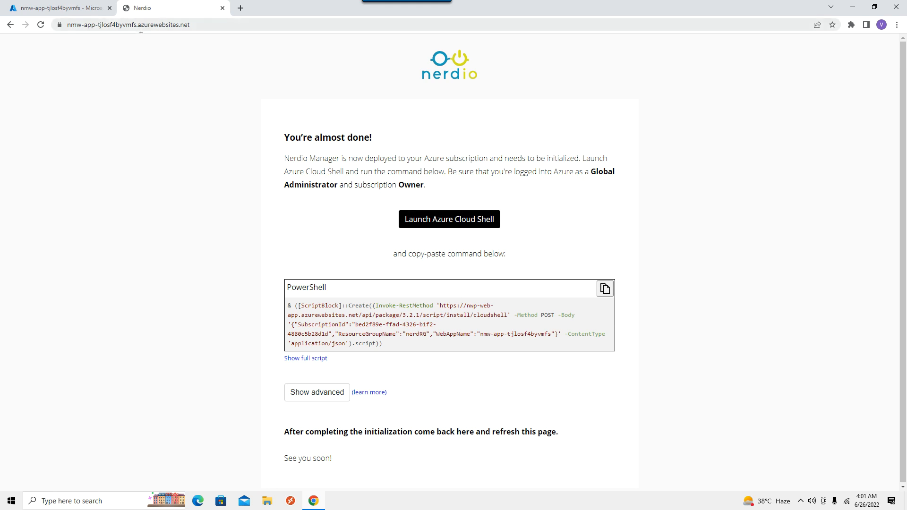
pyautogui.click(69, 9)
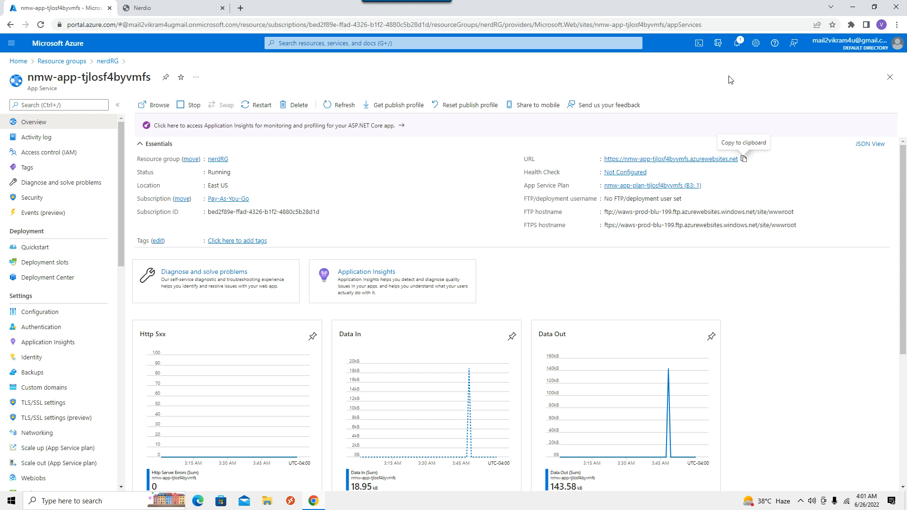
pyautogui.click(699, 44)
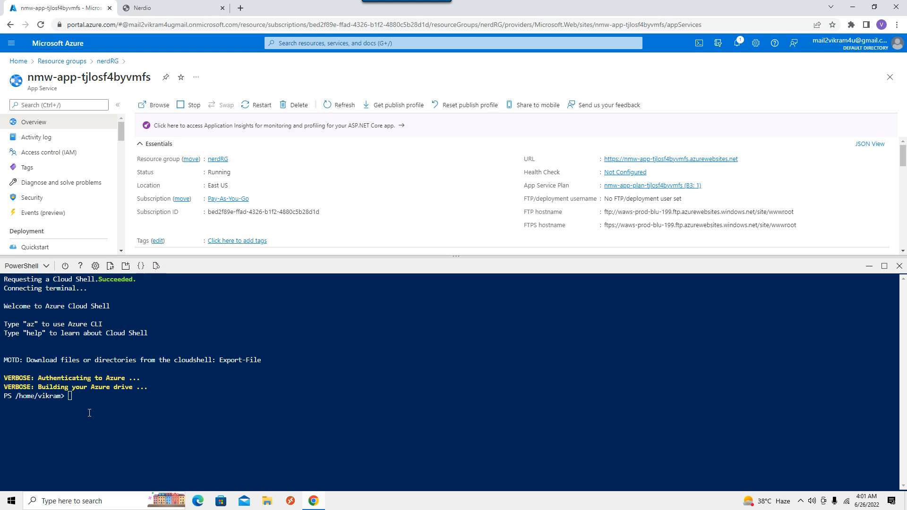
# Copy Nerdio's PowerShell initialization command from the setup page and run it in Cloud Shell
pyautogui.click(177, 12)
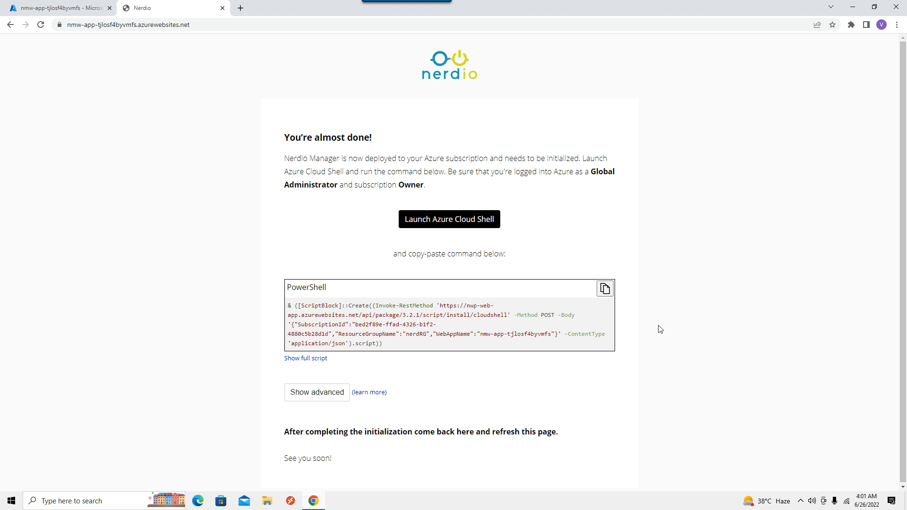
pyautogui.click(605, 289)
pyautogui.click(73, 8)
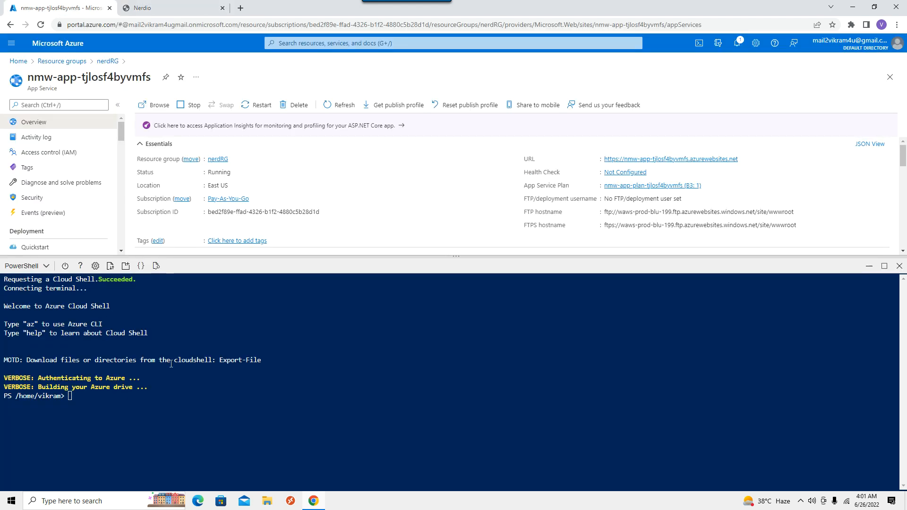
pyautogui.rightClick(98, 405)
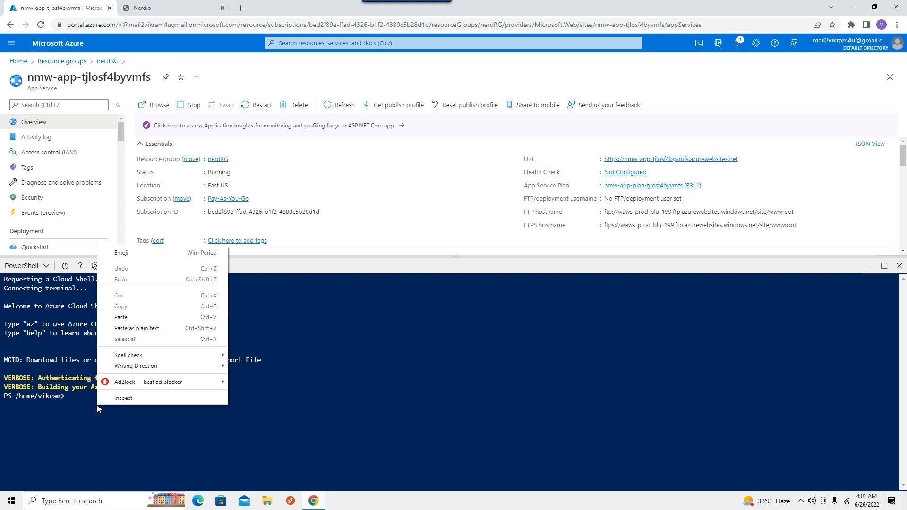
pyautogui.click(127, 317)
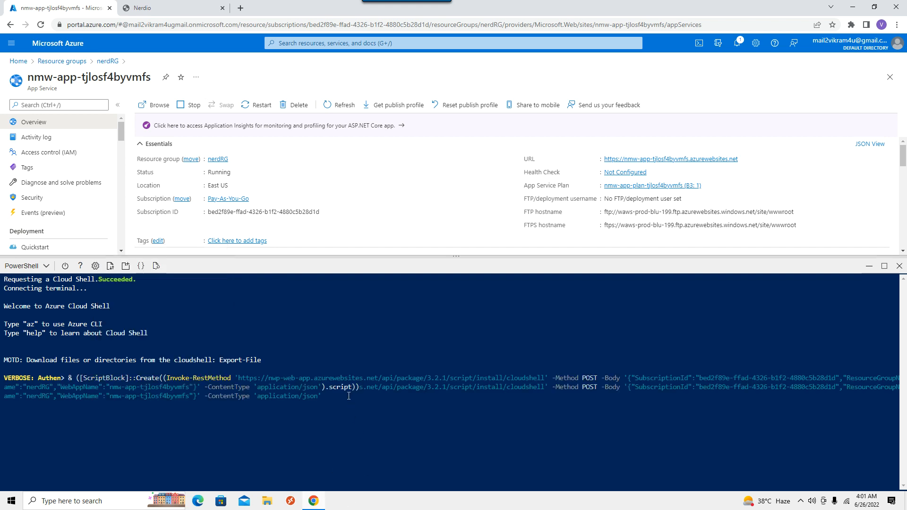
pyautogui.press('Return')
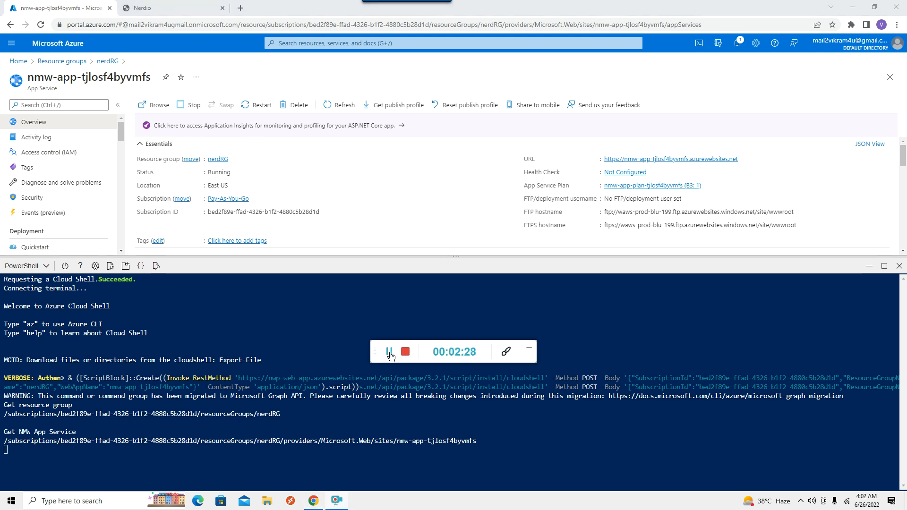
pyautogui.click(389, 355)
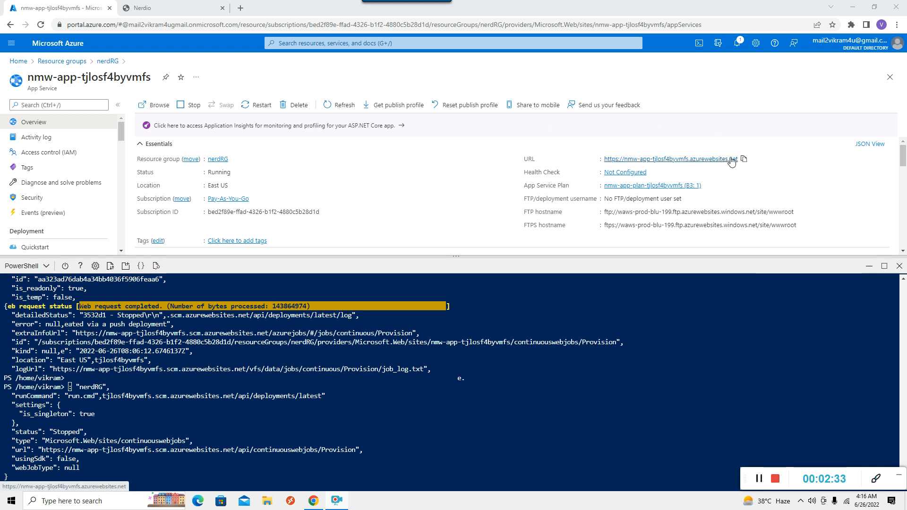
# Recopy the app URL from the portal and reload it in the Nerdio tab, reaching Microsoft sign-in
pyautogui.click(160, 11)
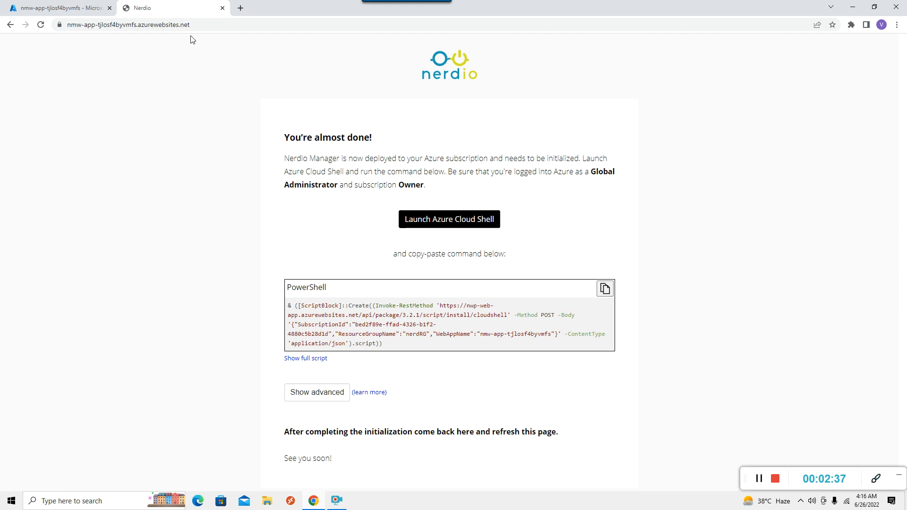
pyautogui.click(48, 9)
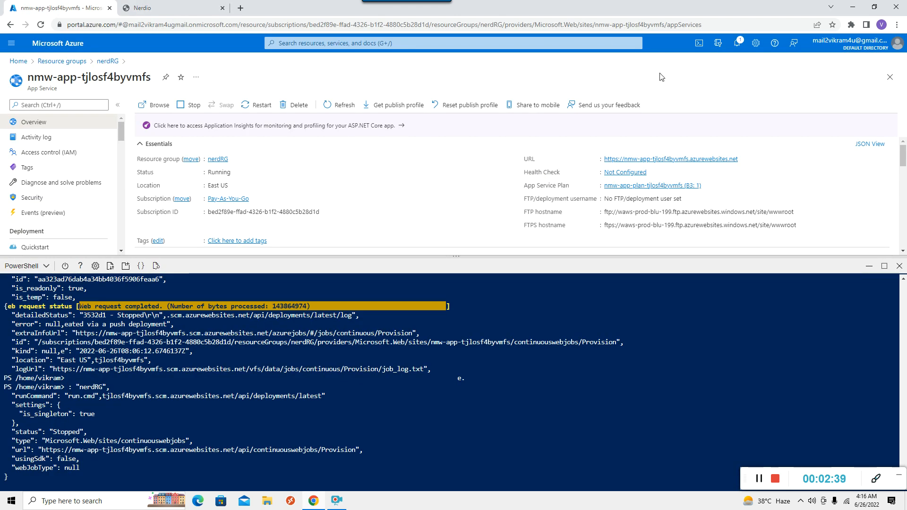
pyautogui.click(743, 161)
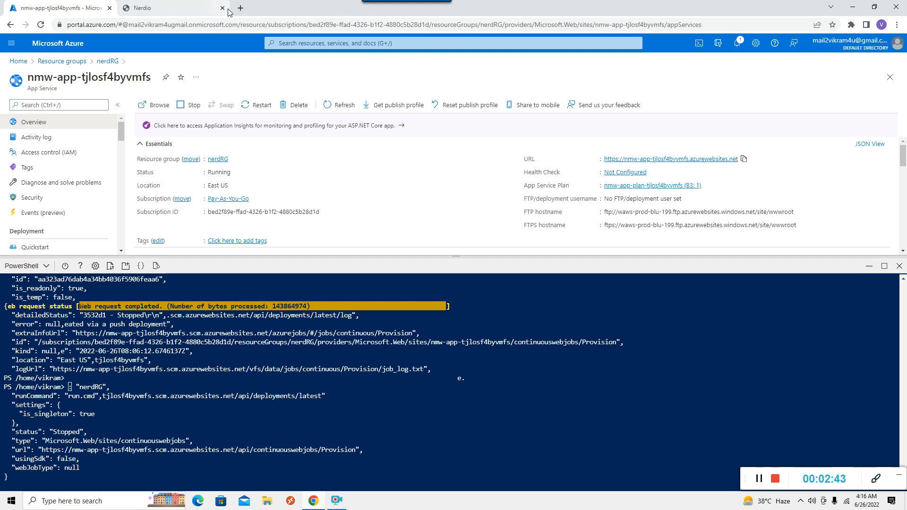
pyautogui.click(193, 12)
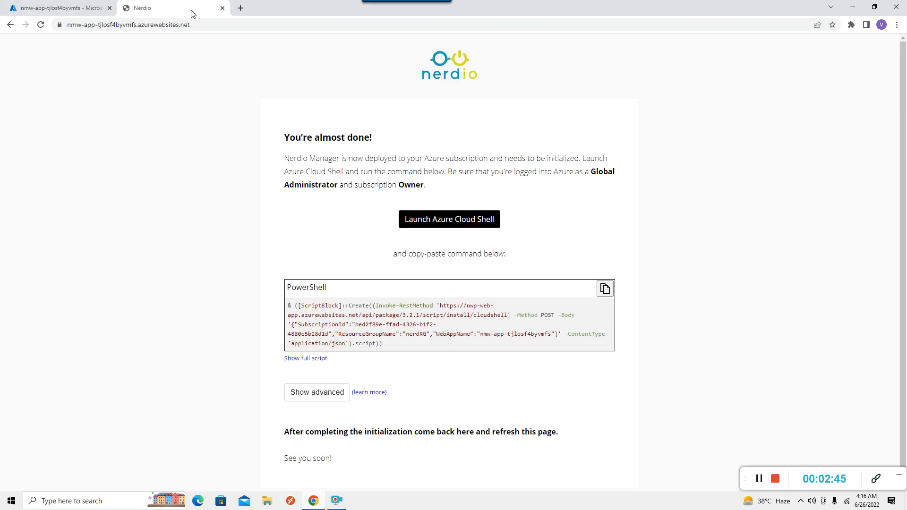
pyautogui.click(198, 24)
pyautogui.hotkey('ctrl', 'v')
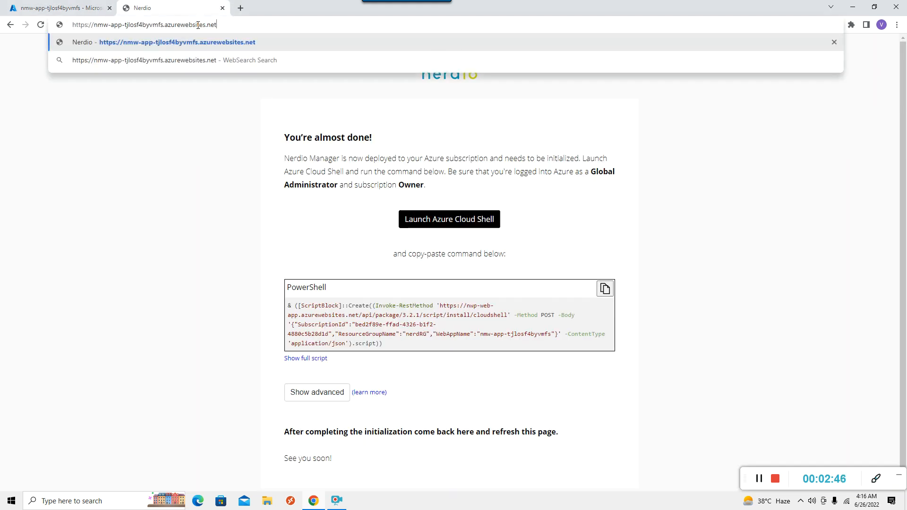
pyautogui.press('Return')
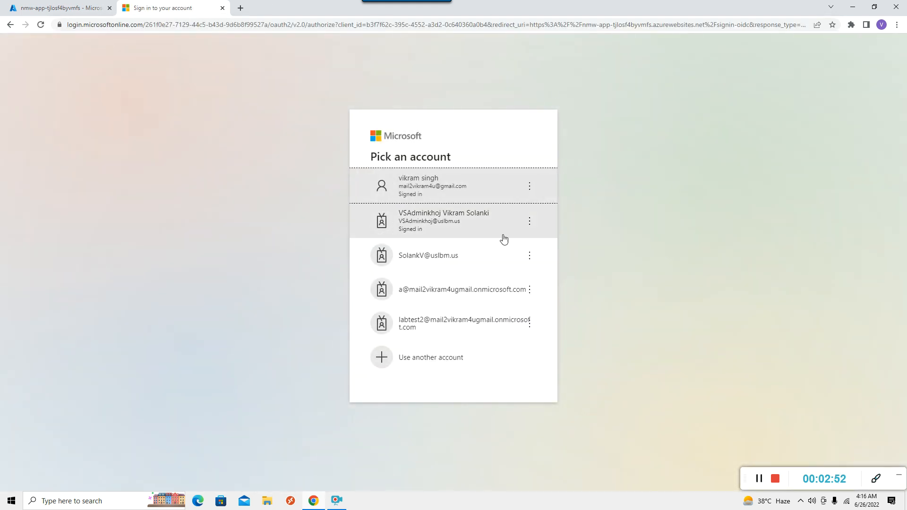
# Sign in with the personal Microsoft account instead of the work account
pyautogui.click(436, 258)
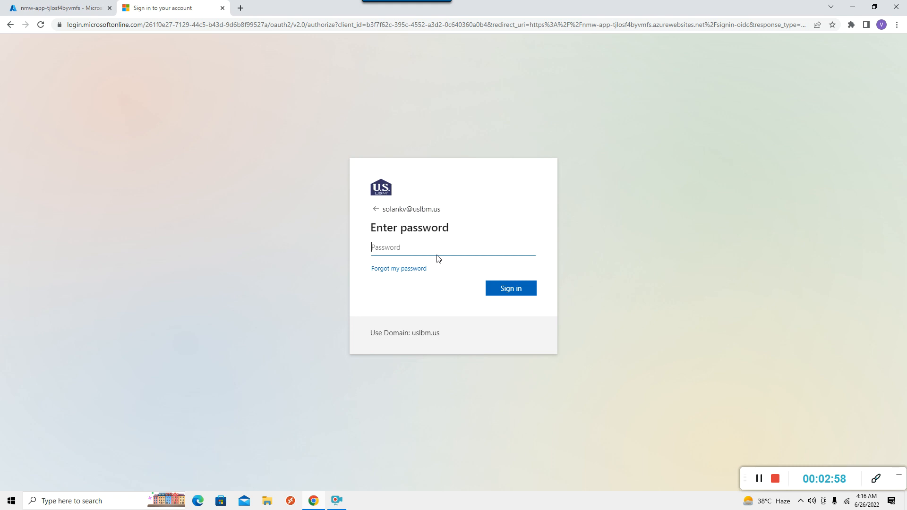
pyautogui.click(10, 25)
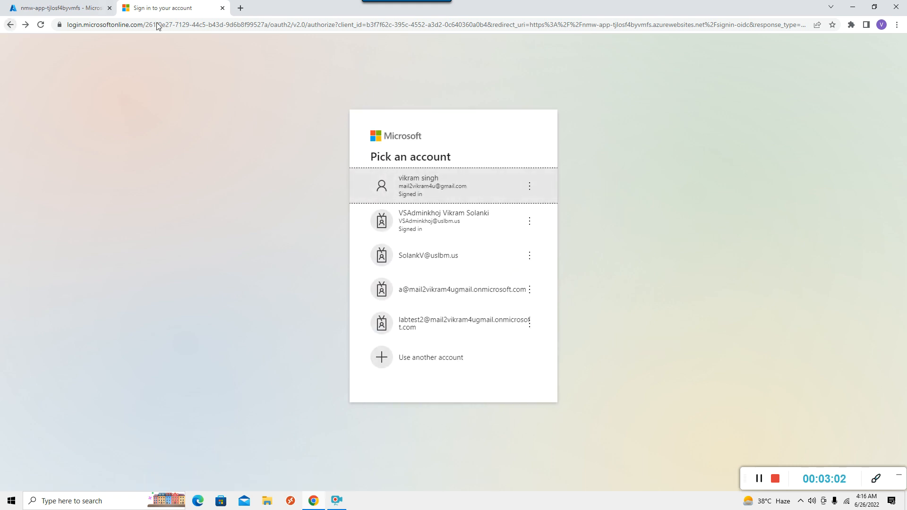
pyautogui.click(430, 189)
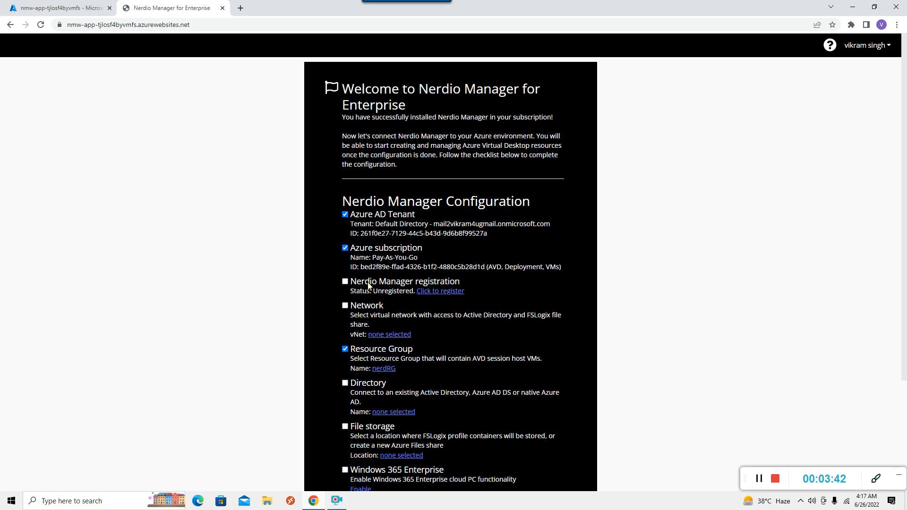
# Register the Nerdio Manager install with the contact's name, e-mail address and phone number
pyautogui.click(441, 293)
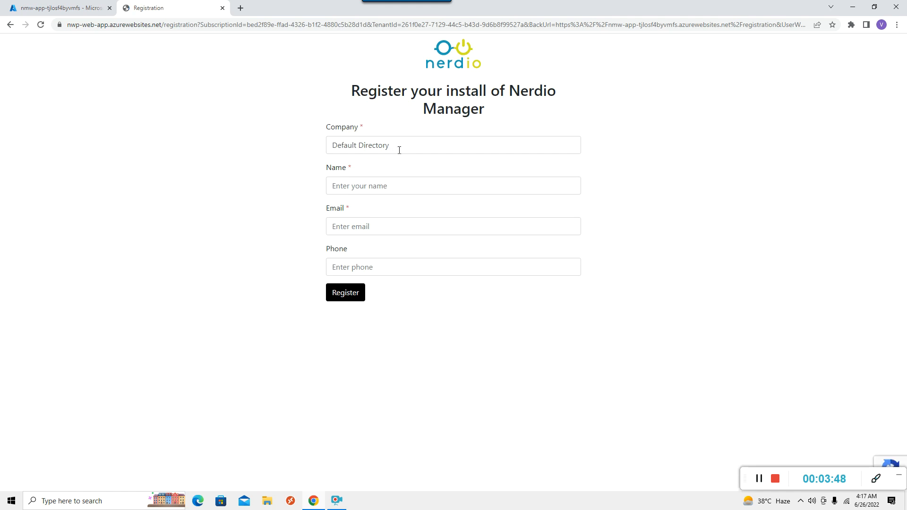
pyautogui.click(386, 191)
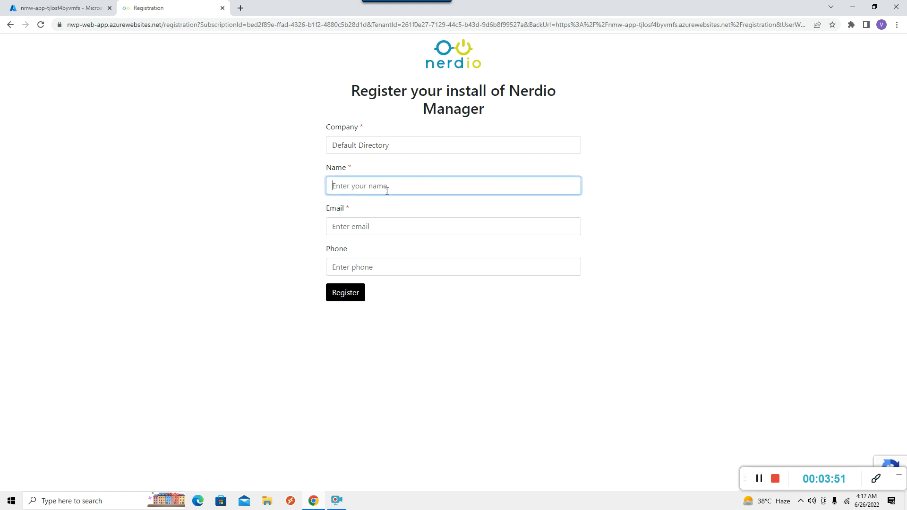
pyautogui.write('vikram')
pyautogui.press('Tab')
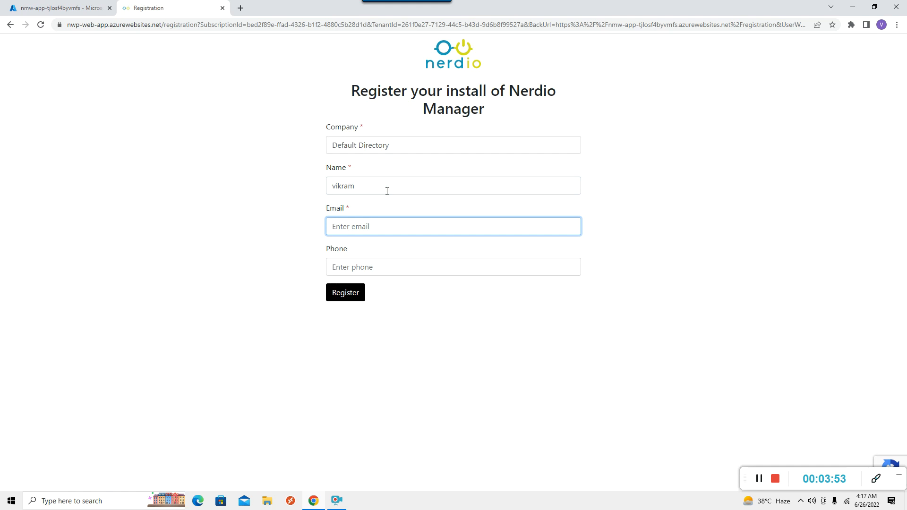
pyautogui.click(387, 272)
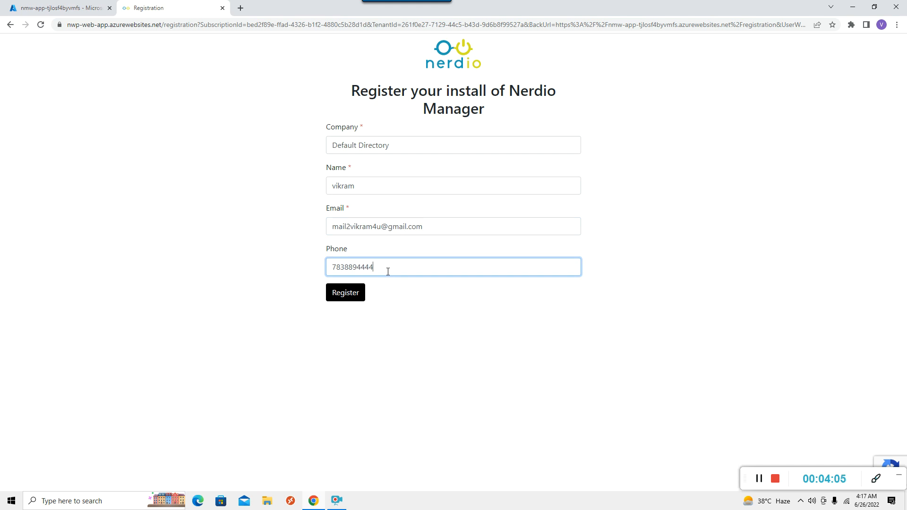
pyautogui.click(353, 296)
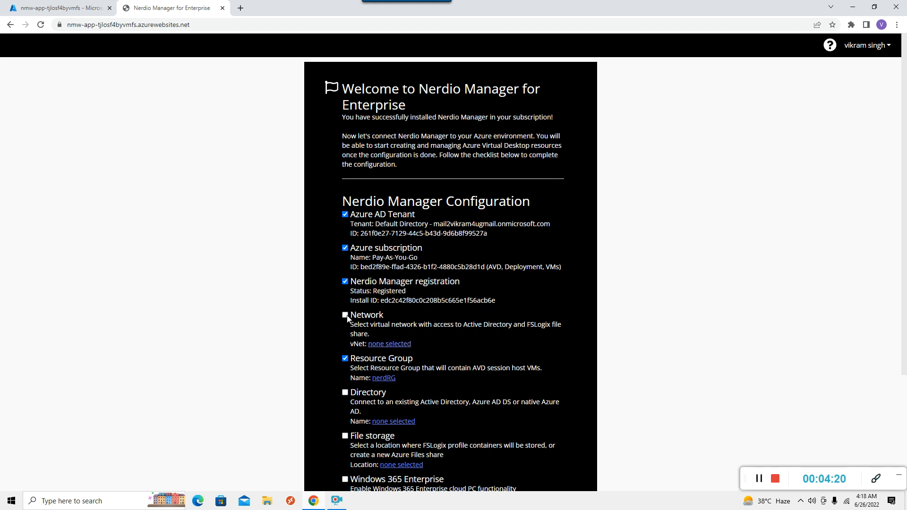
# Set the network to RG1 / RG1-vnet with the default 10.0.0.0/24 subnet, then open Directory setup
pyautogui.click(380, 344)
pyautogui.click(558, 101)
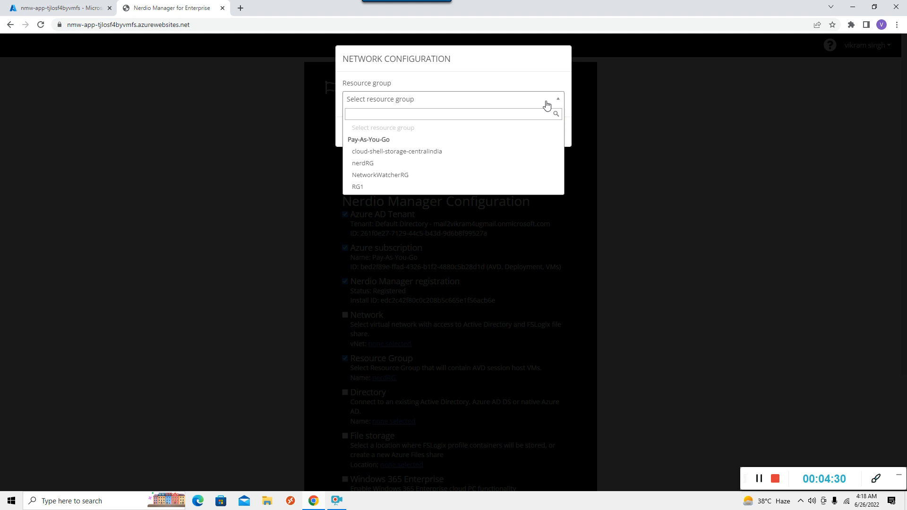
pyautogui.click(358, 187)
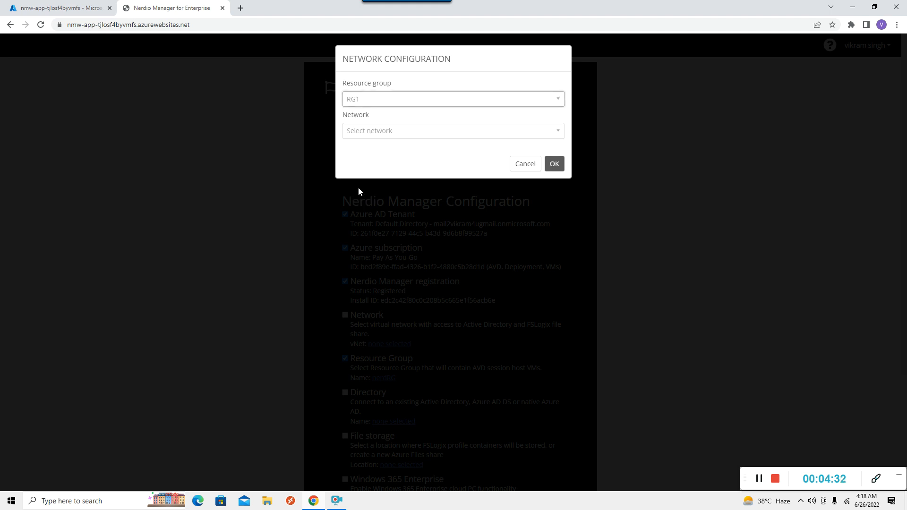
pyautogui.click(559, 138)
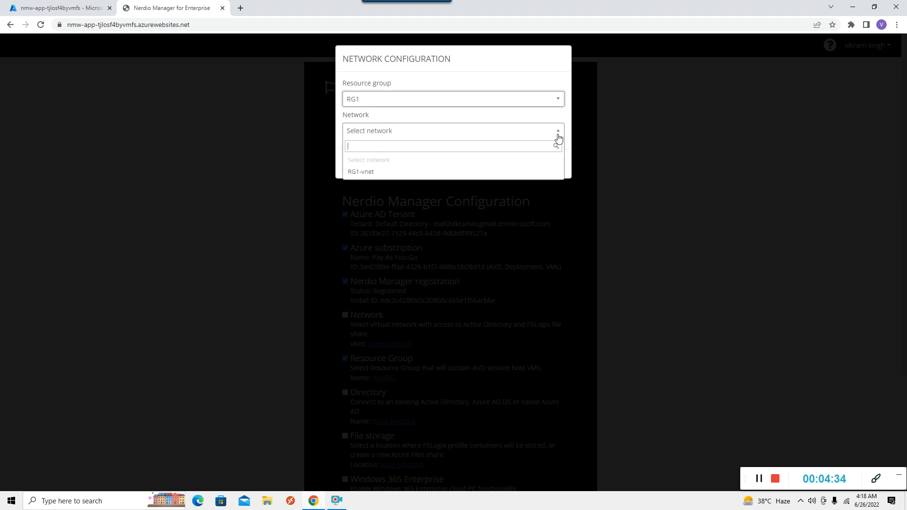
pyautogui.click(376, 177)
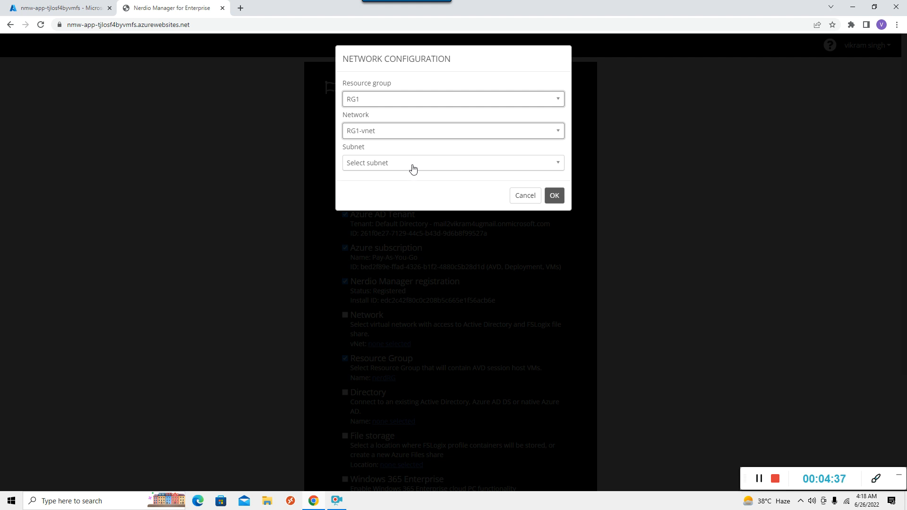
pyautogui.click(449, 169)
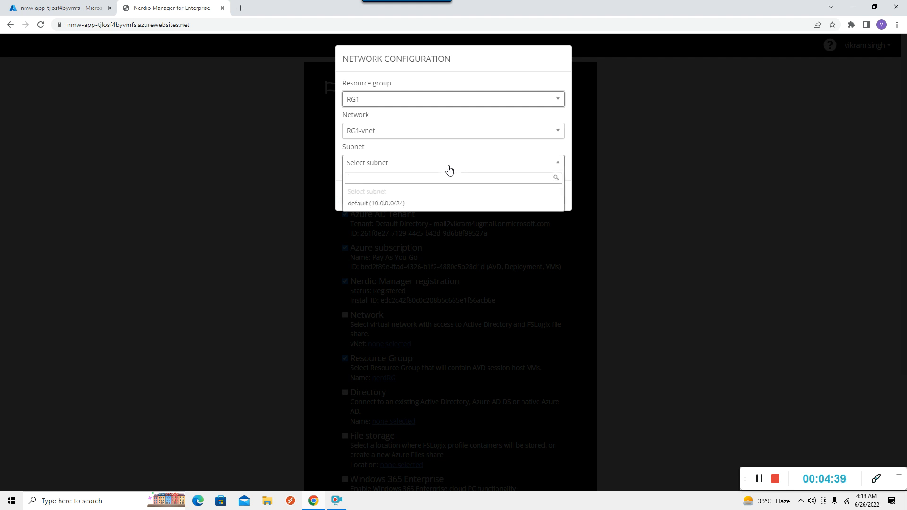
pyautogui.click(394, 203)
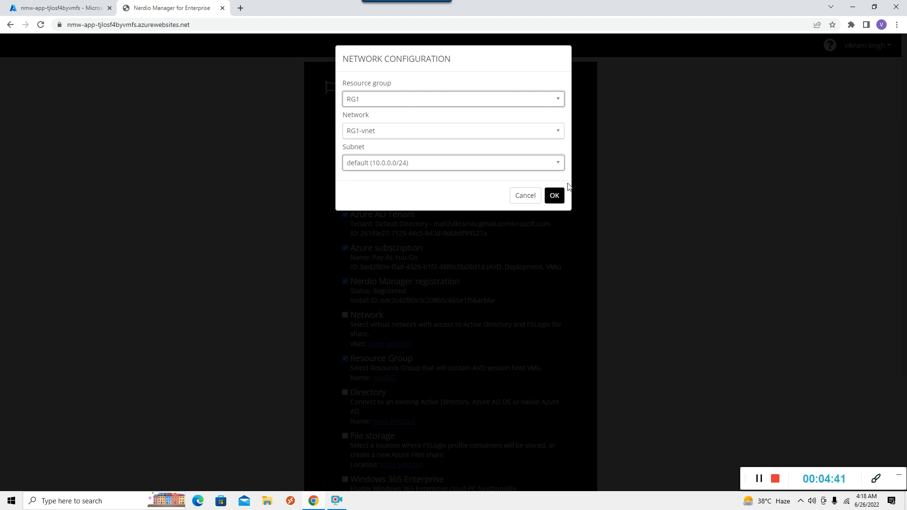
pyautogui.click(553, 196)
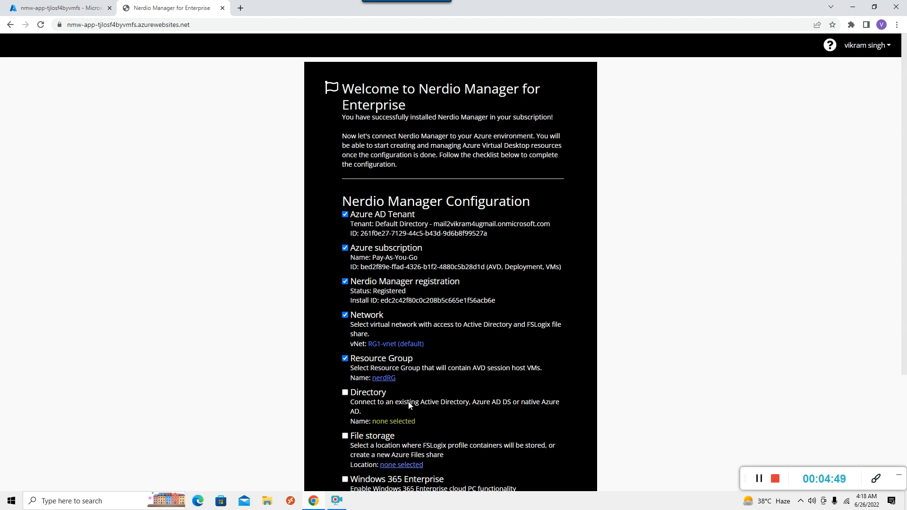
pyautogui.click(390, 422)
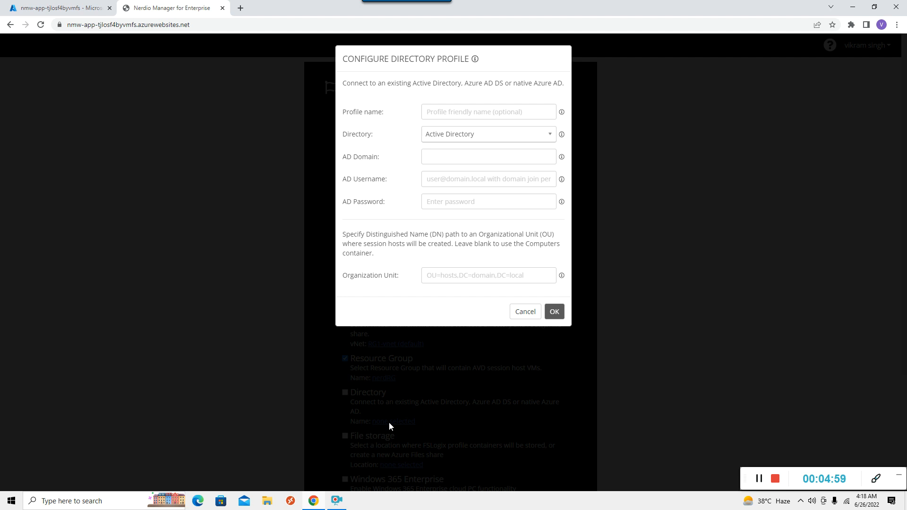
# Enter profile name NerdioAD and select Active Directory as the directory type
pyautogui.click(481, 115)
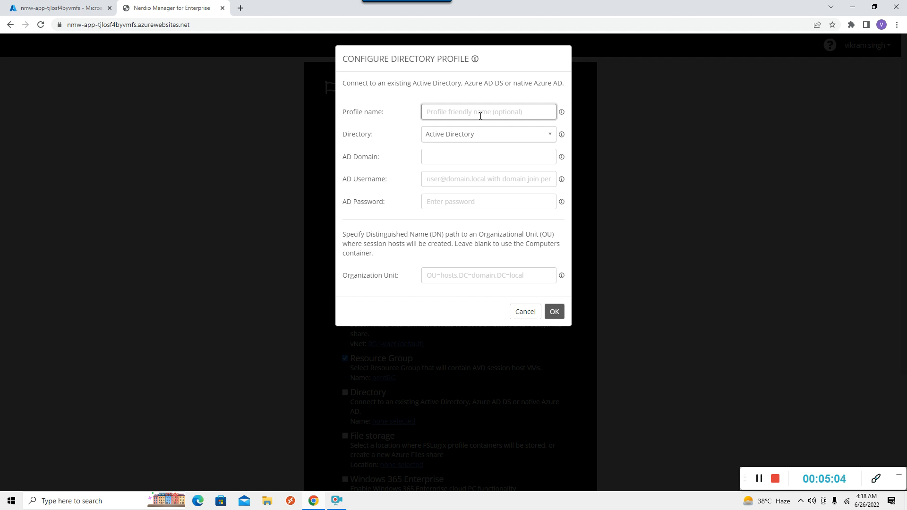
pyautogui.write('NerdioAD')
pyautogui.click(546, 139)
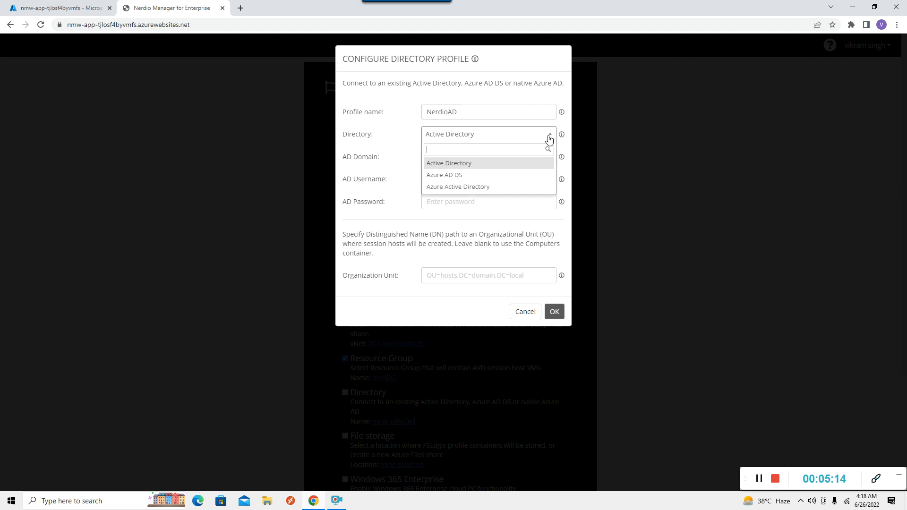
pyautogui.click(452, 165)
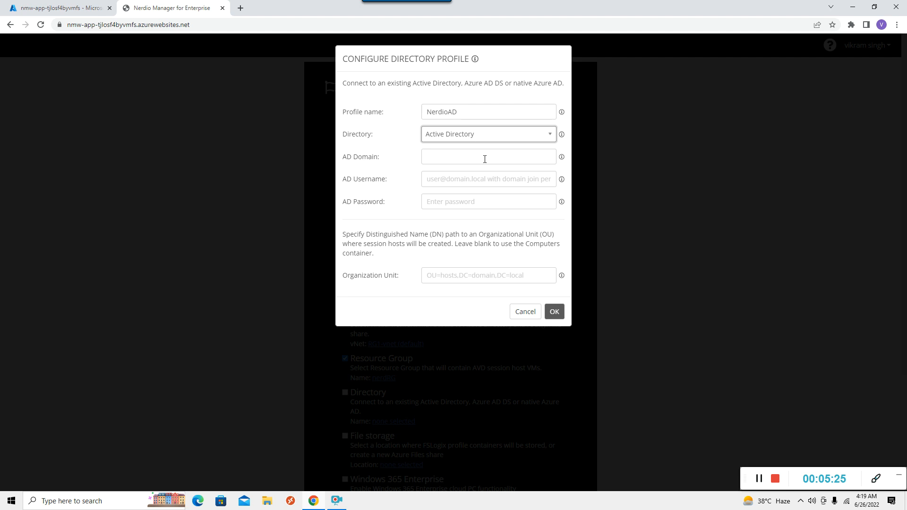
# Open the Default Directory overview in Azure Active Directory, closing Cloud Shell
pyautogui.click(52, 10)
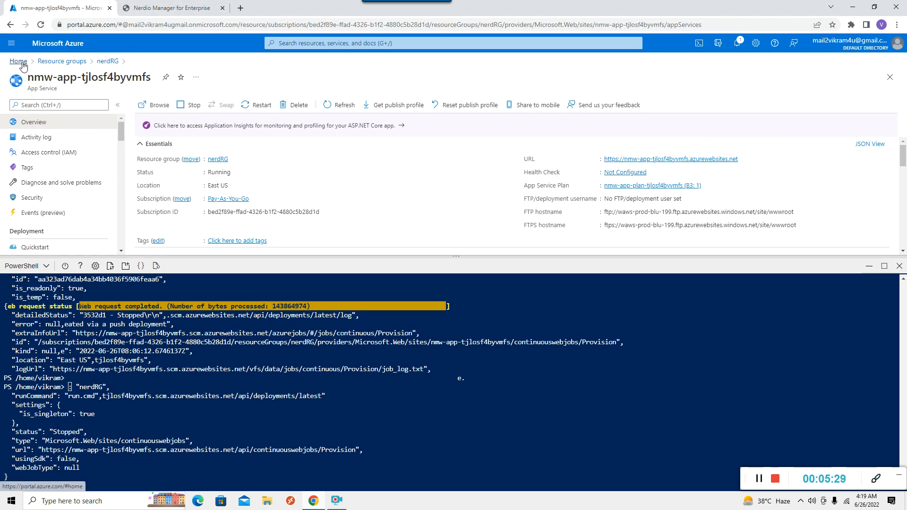
pyautogui.click(18, 61)
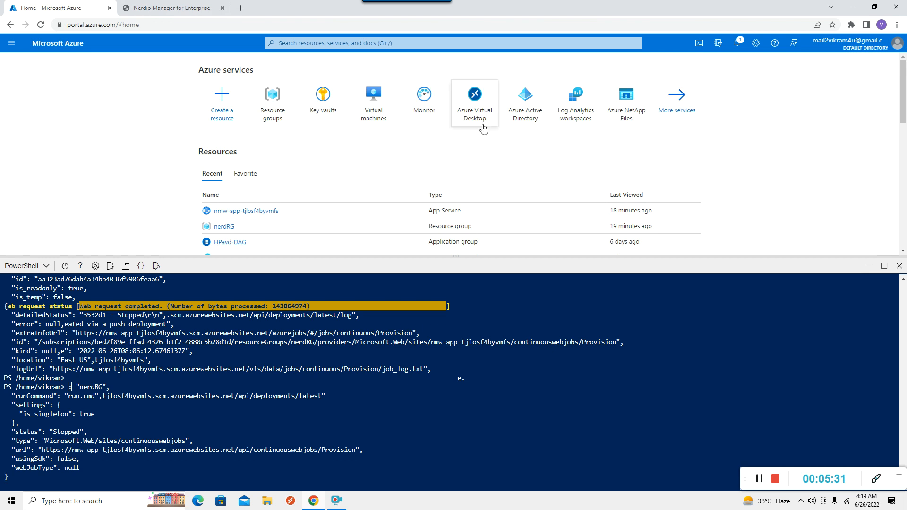
pyautogui.click(531, 118)
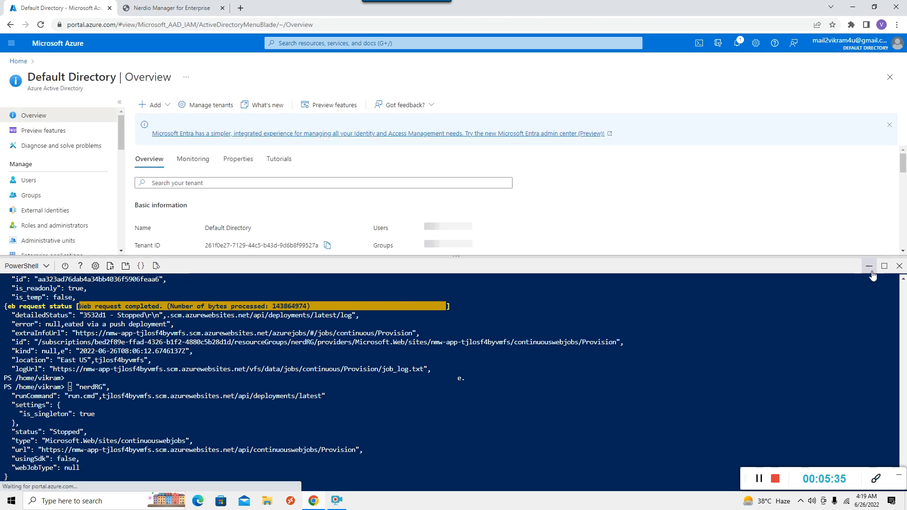
pyautogui.click(899, 266)
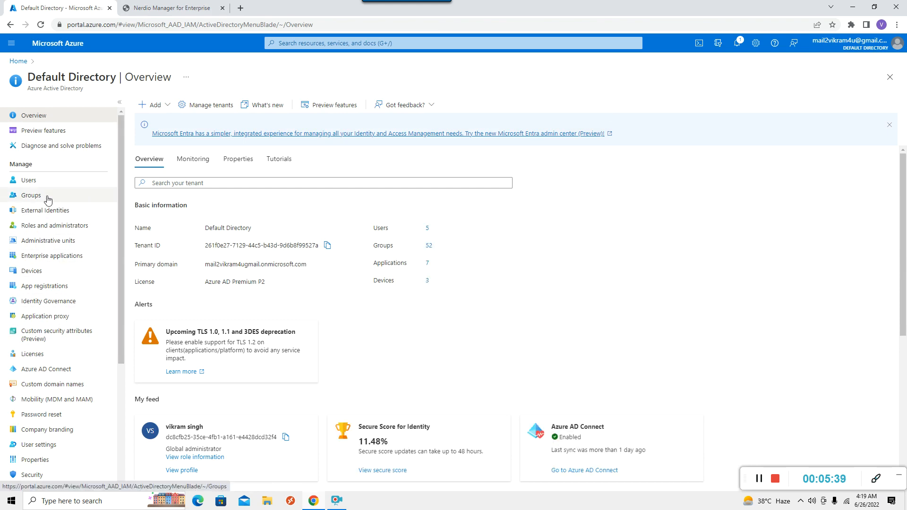
pyautogui.click(33, 183)
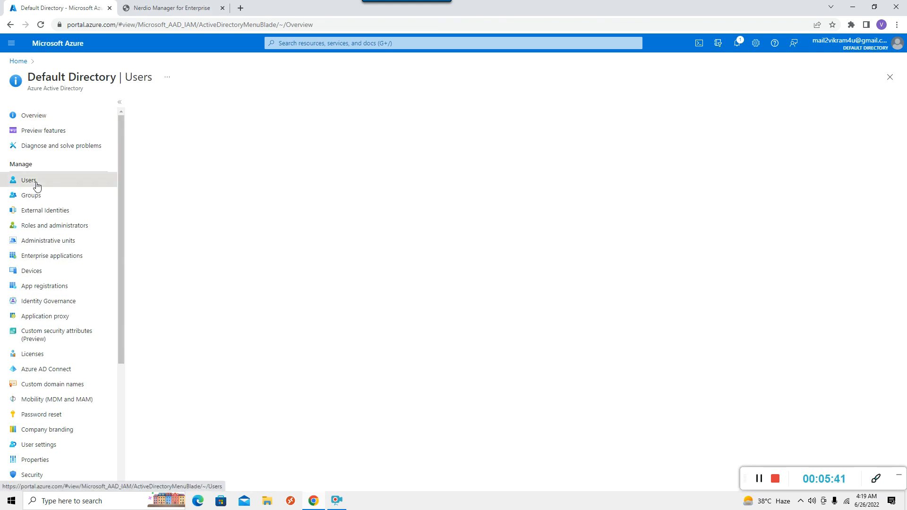
pyautogui.click(43, 116)
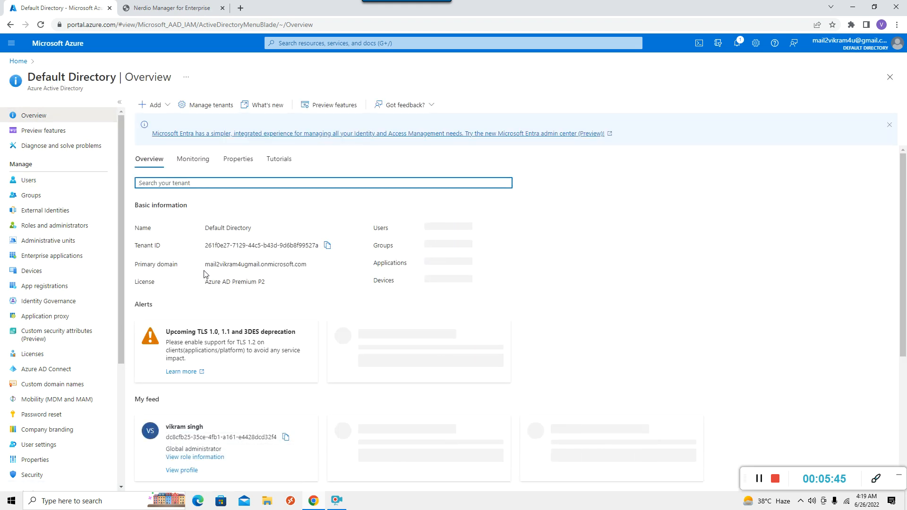
# Copy the primary domain value and switch back to the Nerdio Manager tab
pyautogui.moveTo(206, 265); pyautogui.dragTo(307, 268)
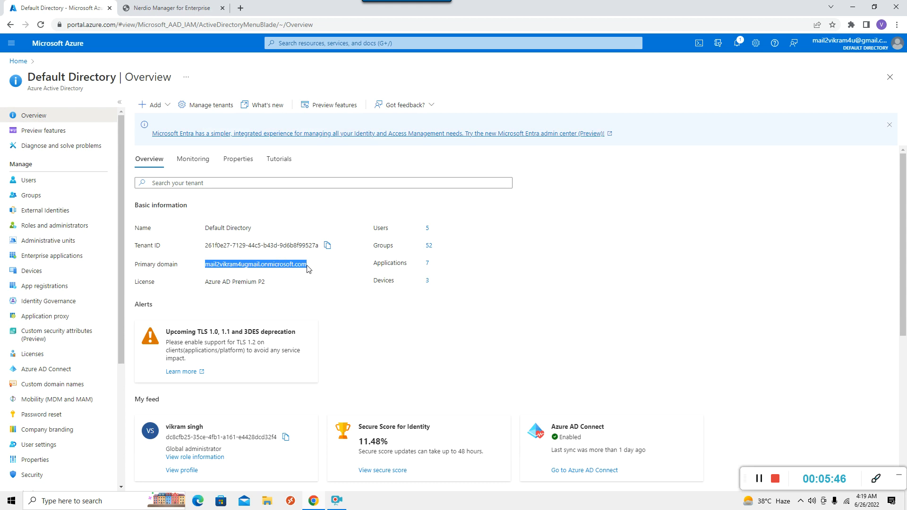
pyautogui.hotkey('ctrl', 'c')
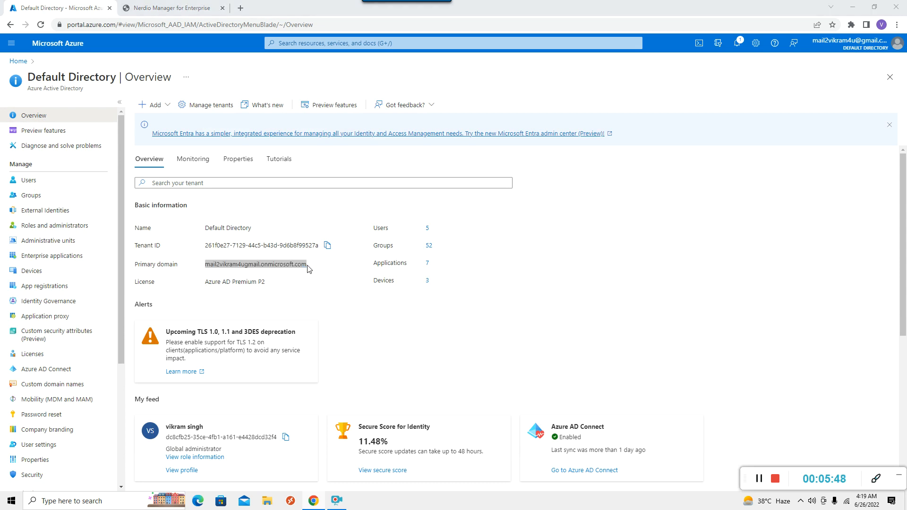
pyautogui.click(183, 10)
# Paste the Azure primary domain as the AD Domain and begin the domain user's username
pyautogui.click(454, 162)
pyautogui.hotkey('ctrl', 'v')
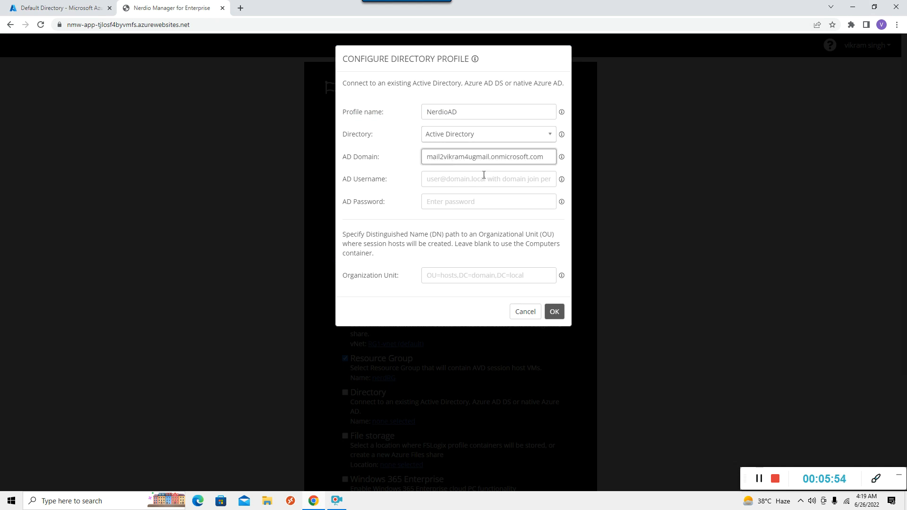
pyautogui.click(475, 184)
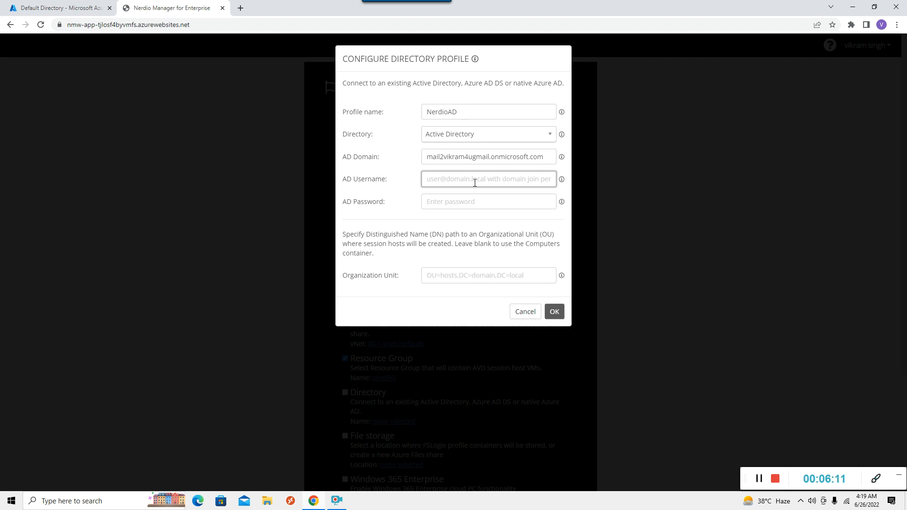
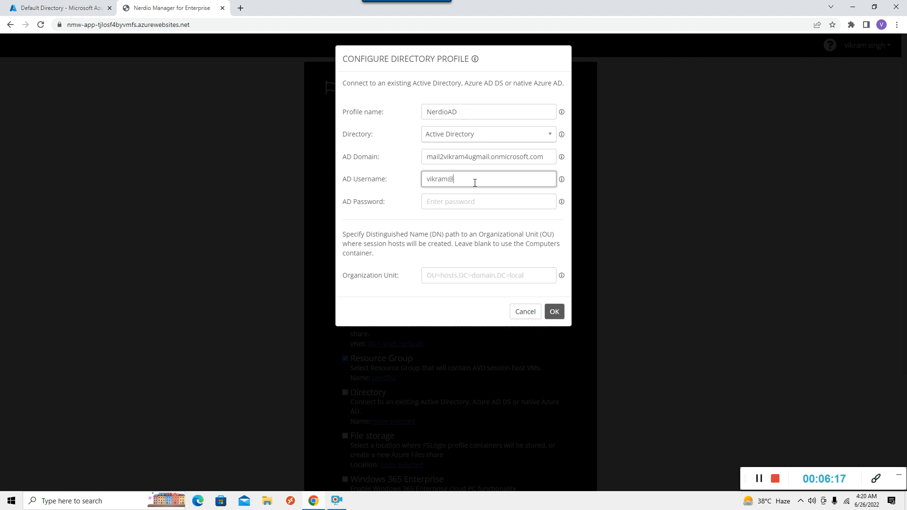
# Append the copied AD domain to the AD Username and enter the account's password
pyautogui.moveTo(426, 157); pyautogui.dragTo(553, 164)
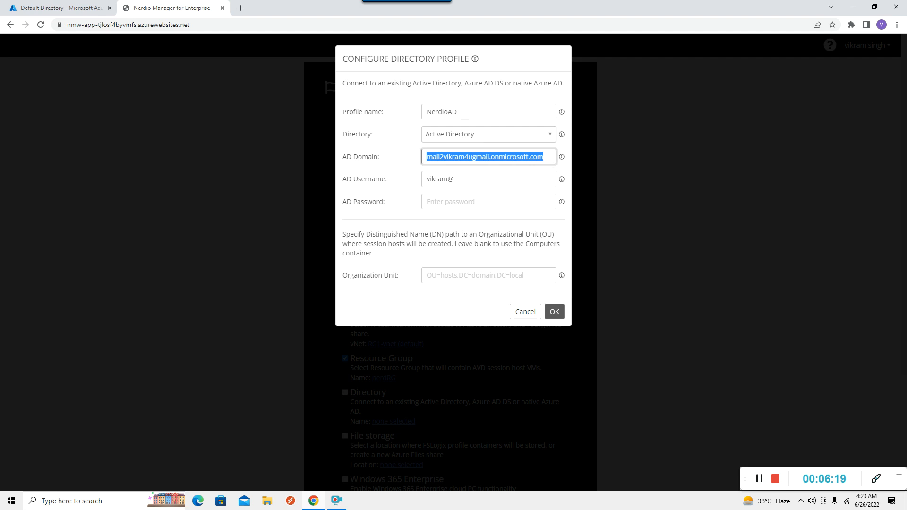
pyautogui.click(478, 183)
pyautogui.hotkey('ctrl', 'v')
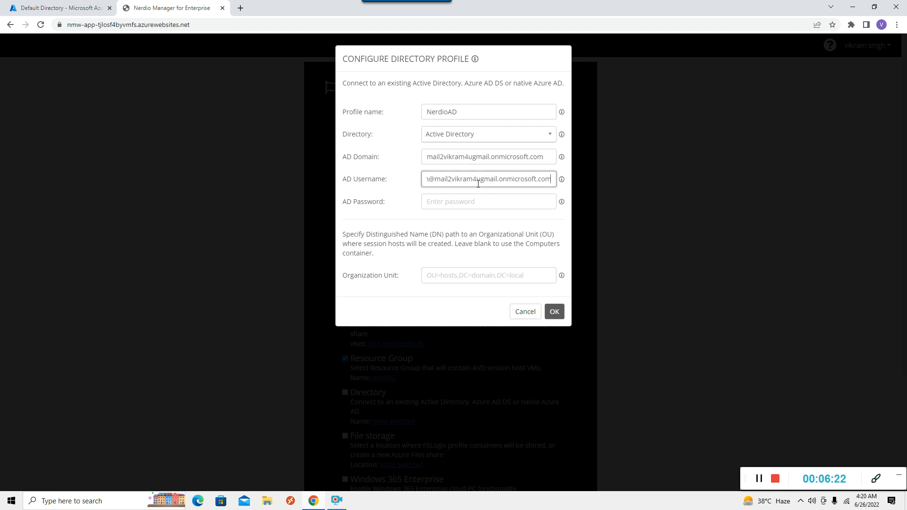
pyautogui.click(454, 206)
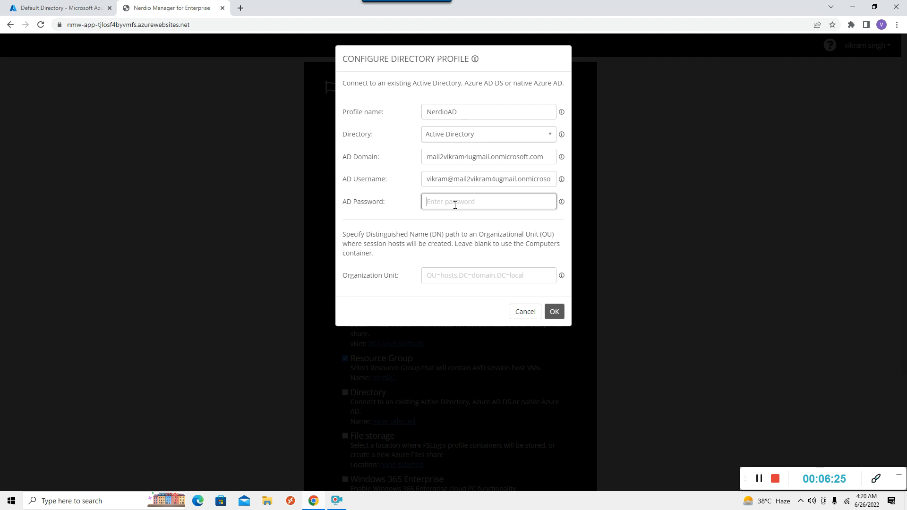
pyautogui.write('•••')
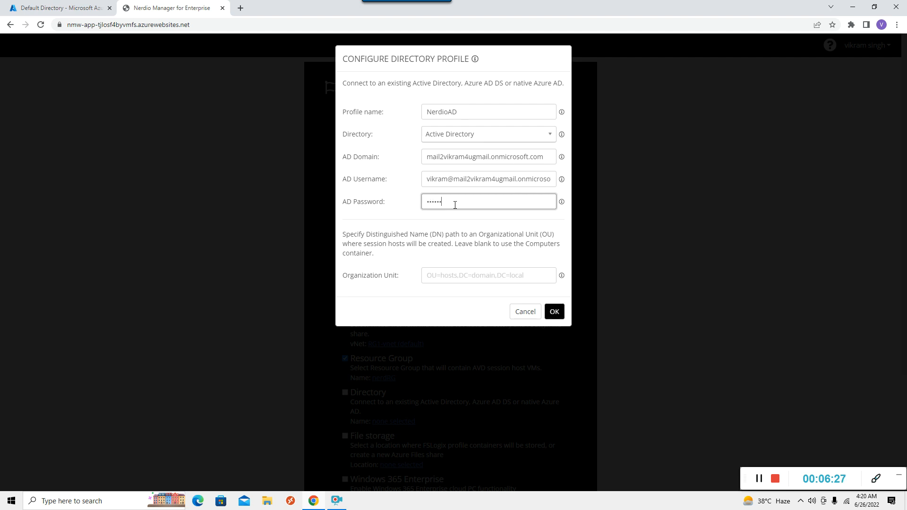
pyautogui.write('••••••••')
# Save the NerdioAD directory profile
pyautogui.click(558, 318)
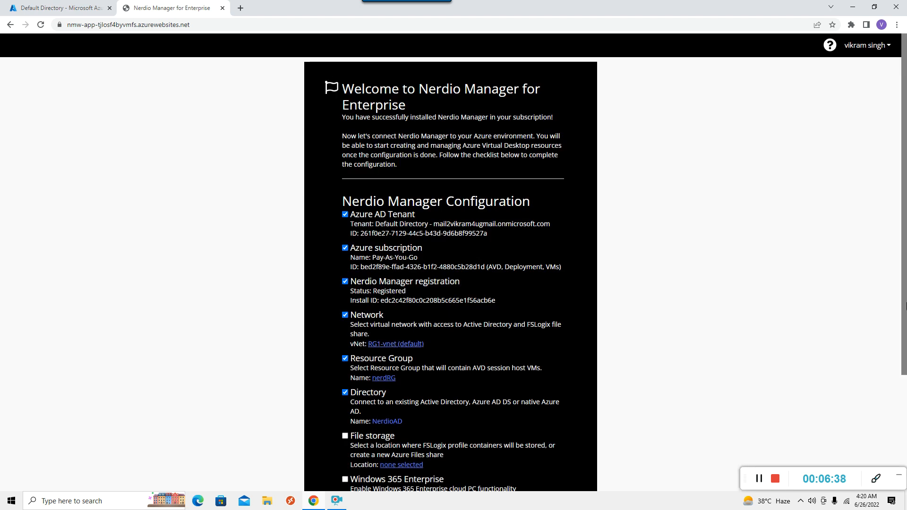
pyautogui.scroll(-2, 905, 346)
pyautogui.scroll(-2, 905, 346)
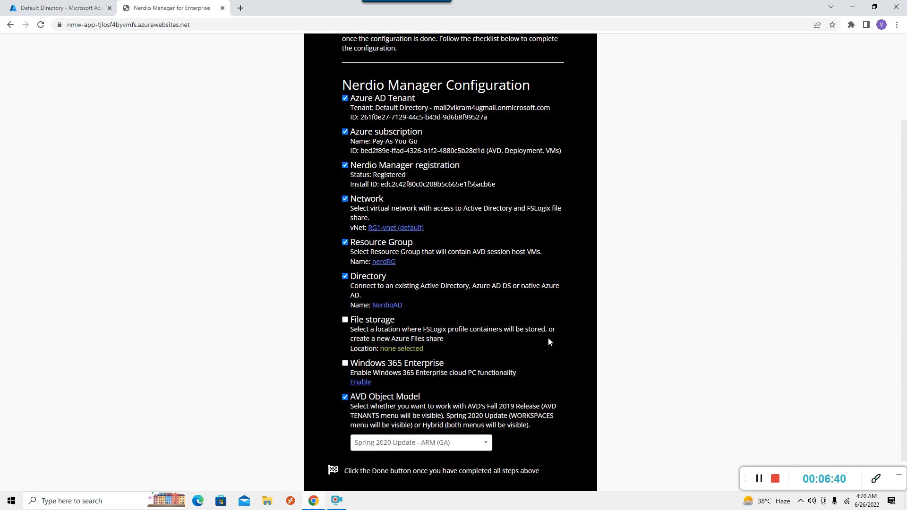
# Skip FSLogix file storage setup for now via 'Skip this step for now'
pyautogui.click(390, 349)
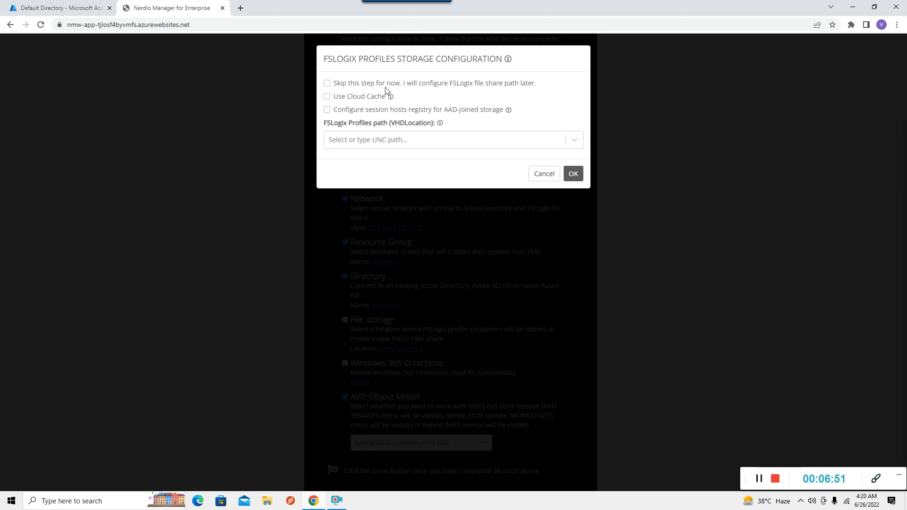
pyautogui.click(326, 83)
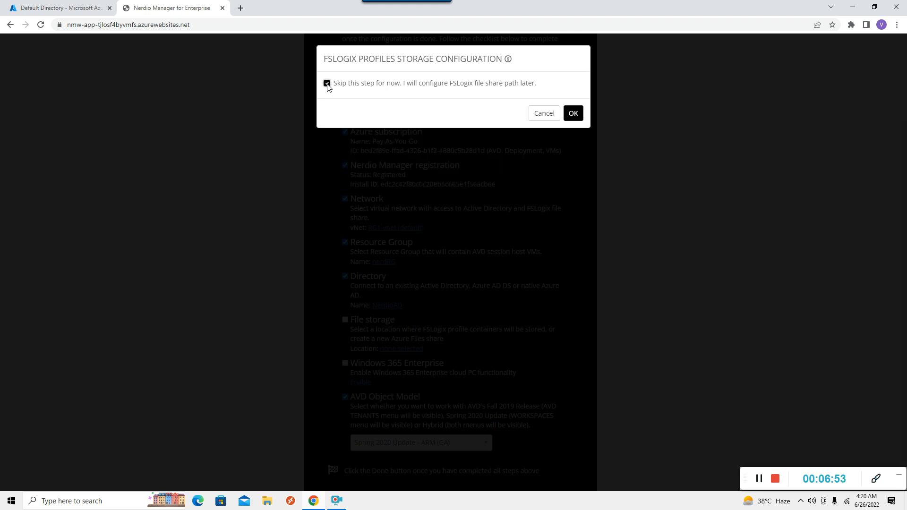
pyautogui.click(572, 113)
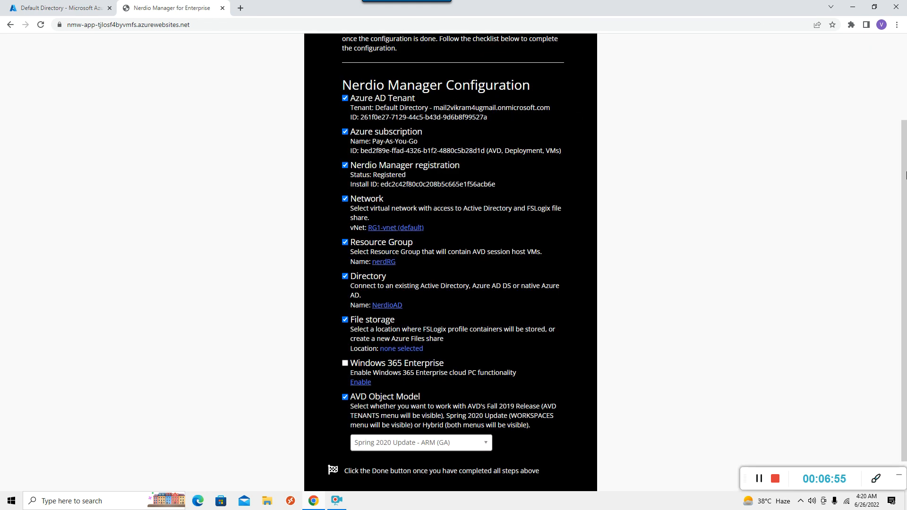
pyautogui.moveTo(904, 293); pyautogui.dragTo(903, 331)
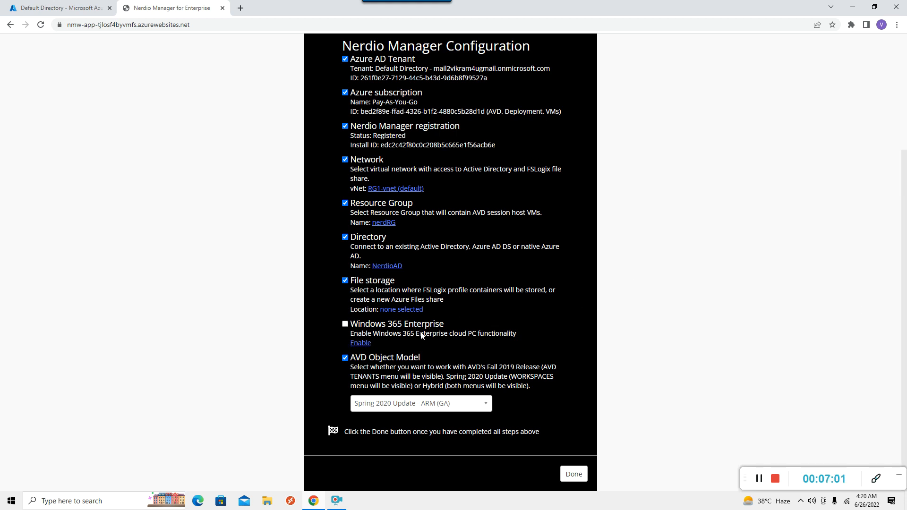
pyautogui.click(363, 342)
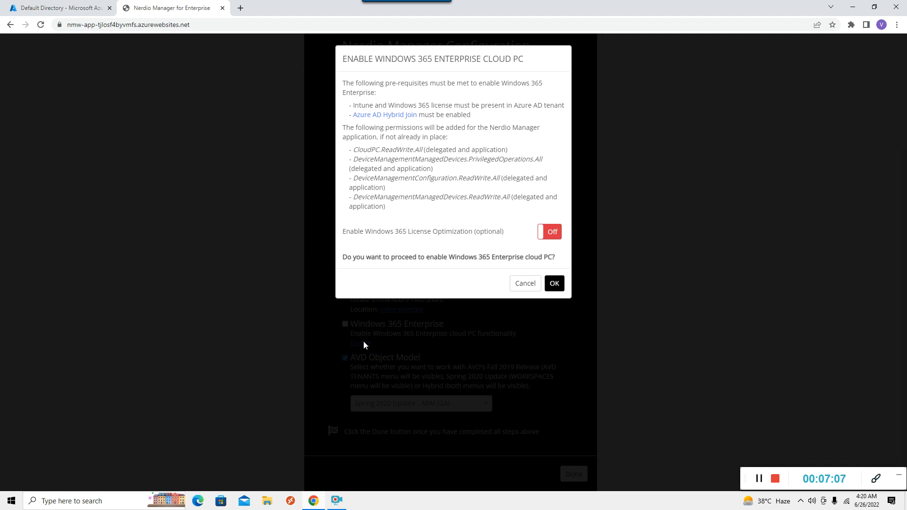
pyautogui.click(554, 283)
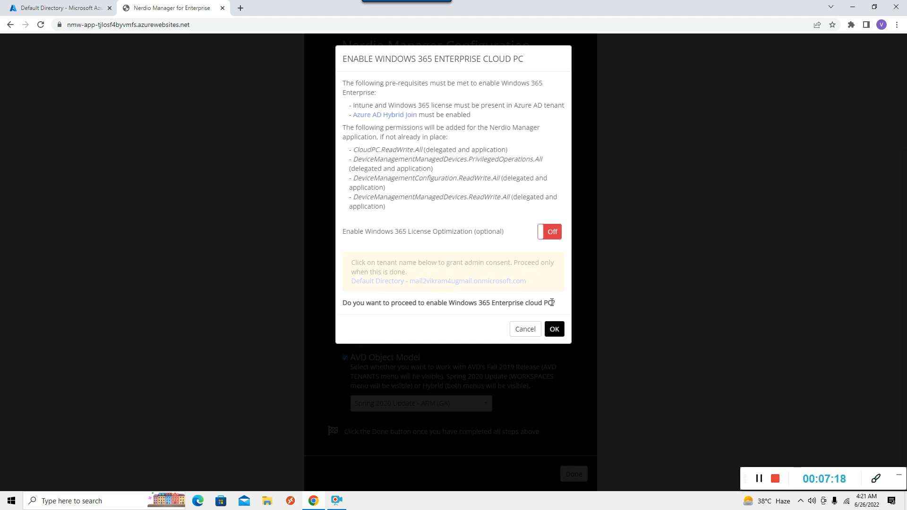
pyautogui.click(522, 330)
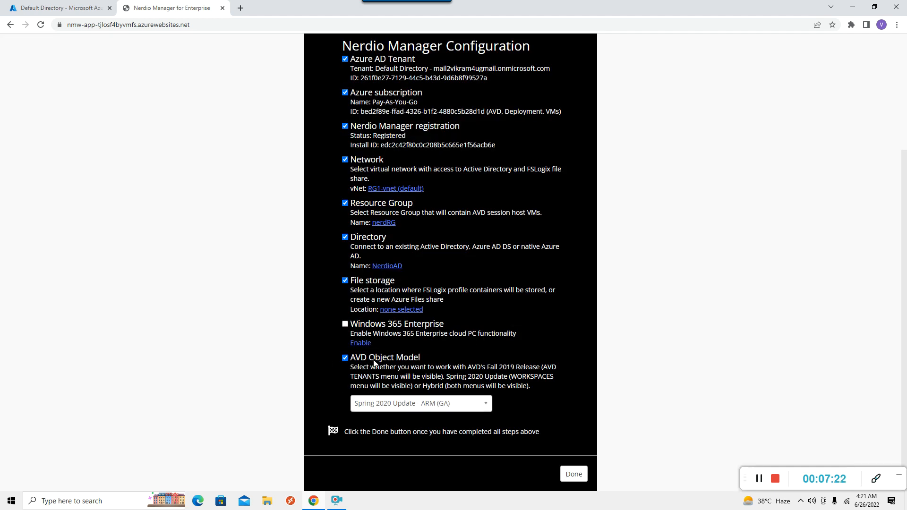
pyautogui.click(487, 407)
# Choose 'Hybrid - ARM and non-ARM' as the AVD Object Model and finish the checklist
pyautogui.click(487, 406)
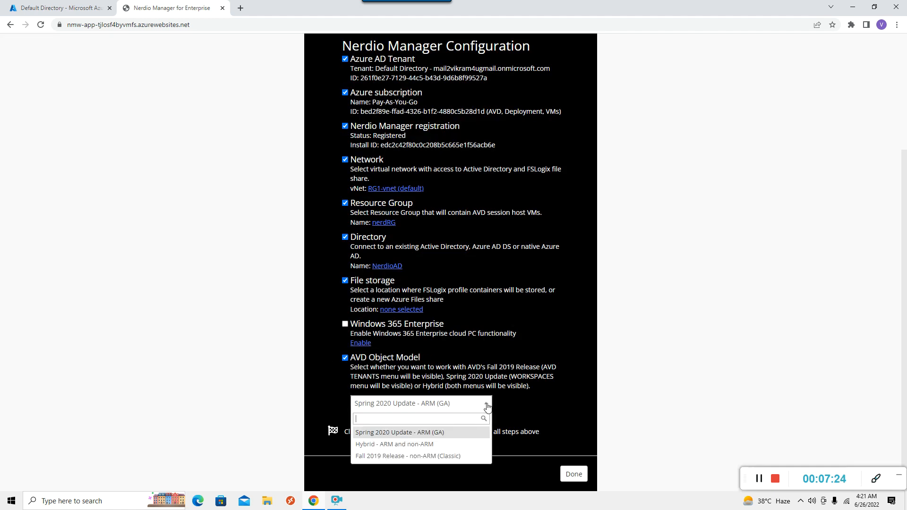
pyautogui.click(393, 445)
pyautogui.click(572, 474)
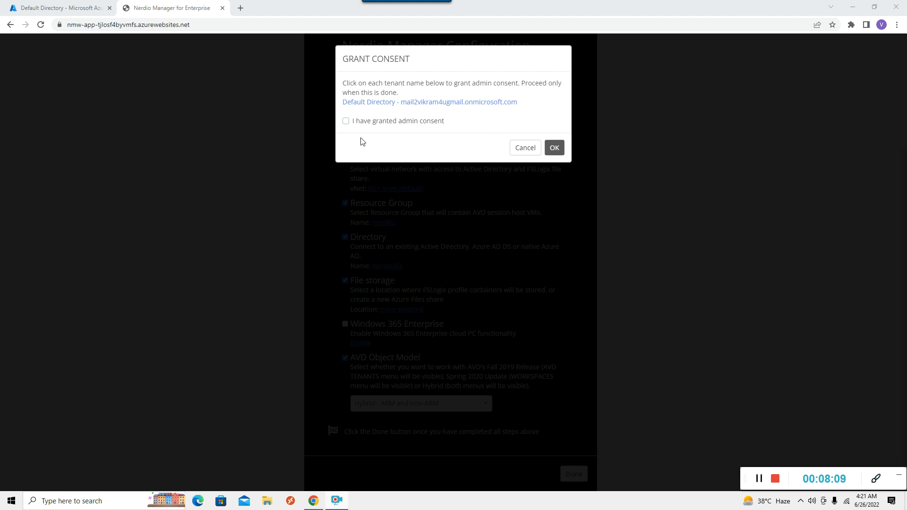
# Tick 'I have granted admin consent' and submit the Grant Consent dialog
pyautogui.click(346, 121)
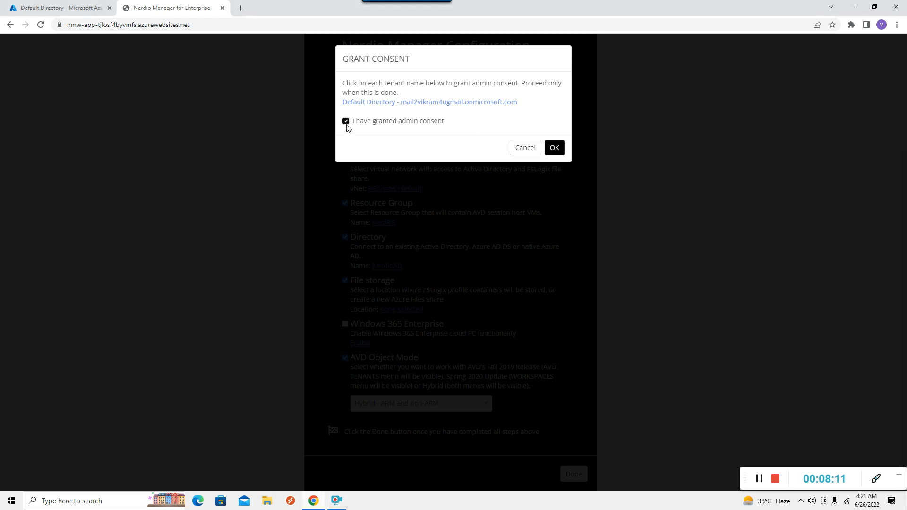
pyautogui.click(553, 151)
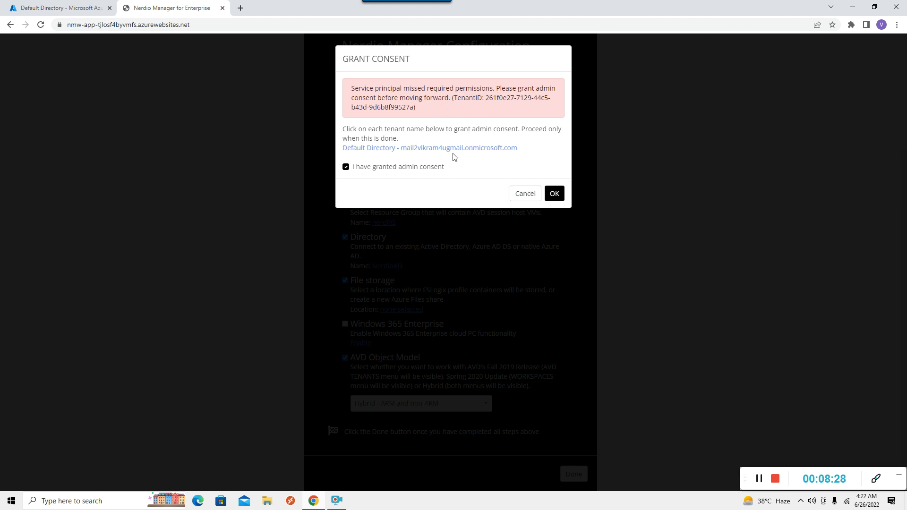
# Accept the nerdio-nmw-app permissions as tenant admin and return to the Nerdio Manager tab
pyautogui.click(426, 150)
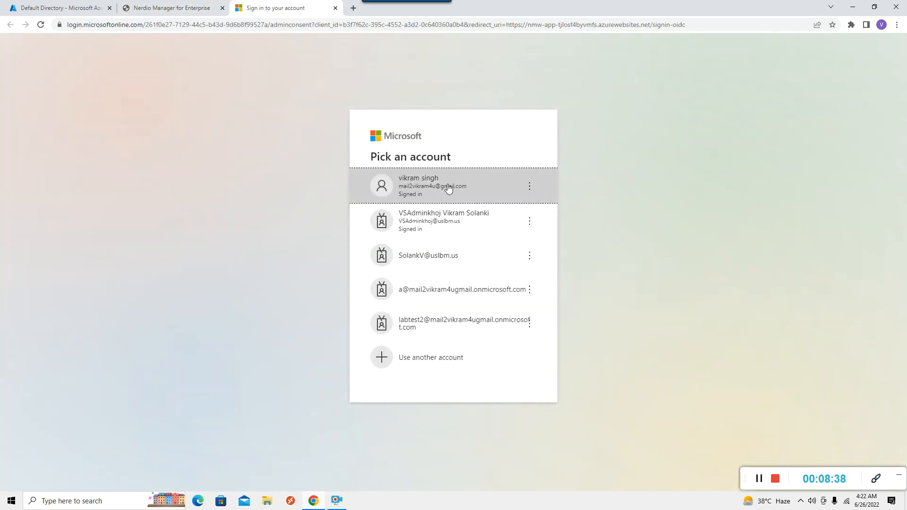
pyautogui.click(427, 178)
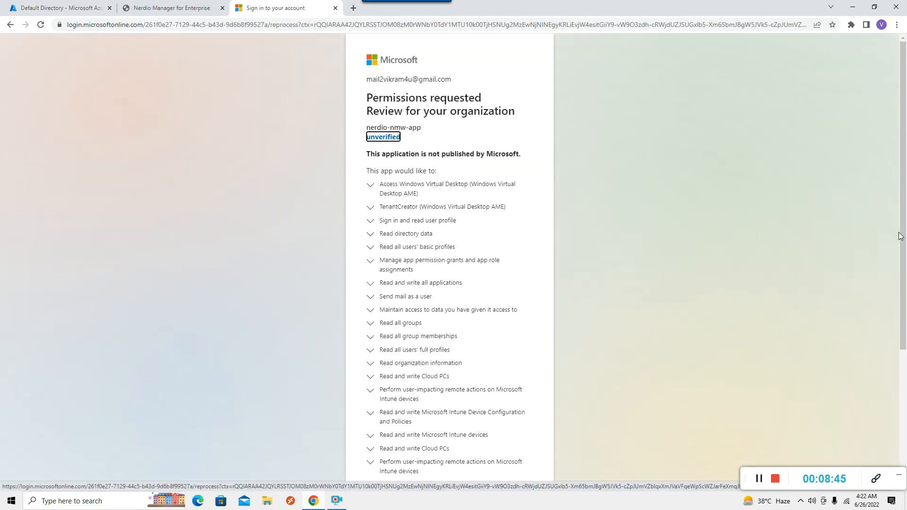
pyautogui.moveTo(898, 234); pyautogui.dragTo(880, 411)
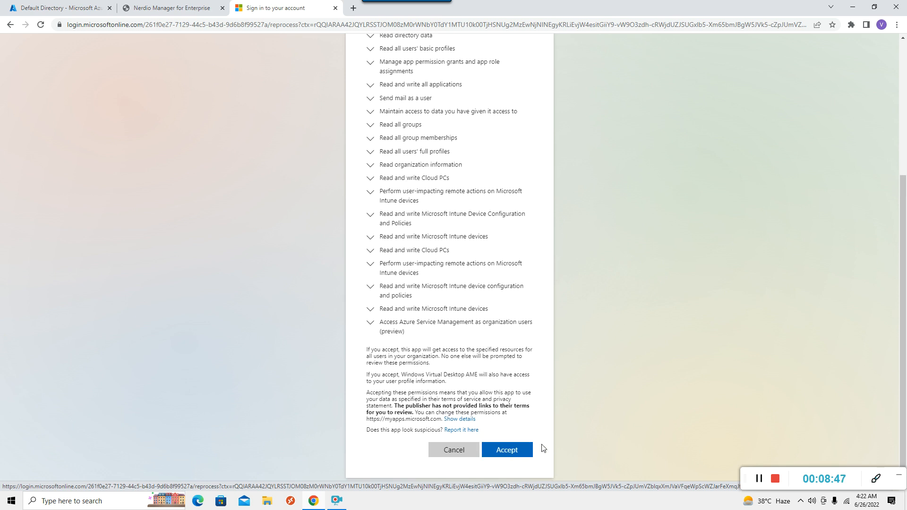
pyautogui.click(520, 452)
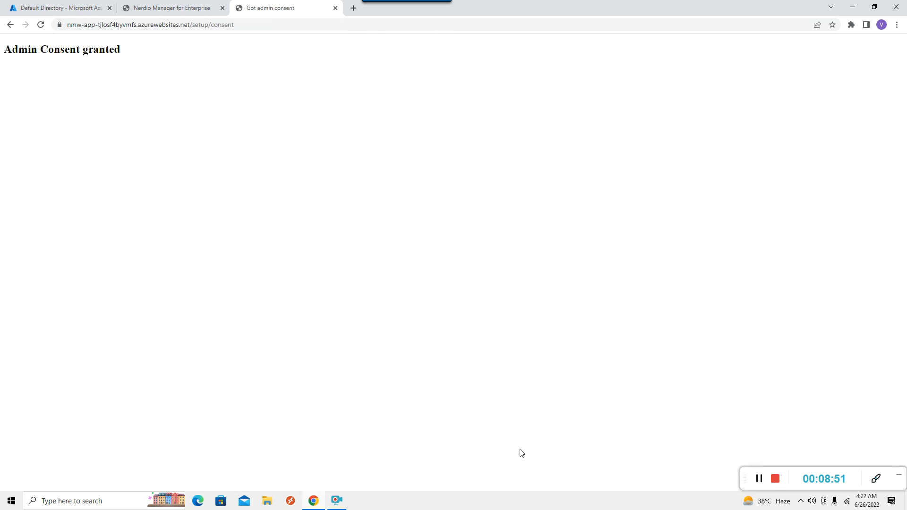
pyautogui.click(173, 10)
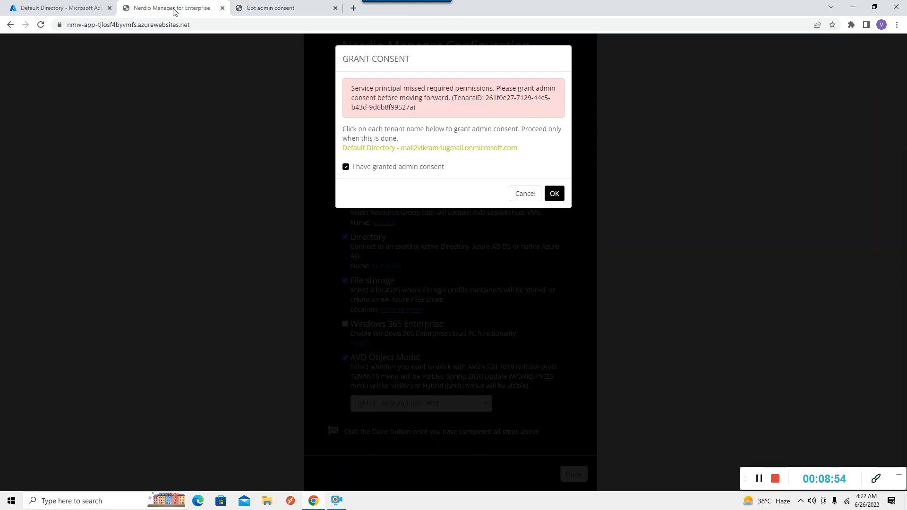
# Confirm the Grant Consent dialog to reach the empty Workspaces page
pyautogui.click(555, 193)
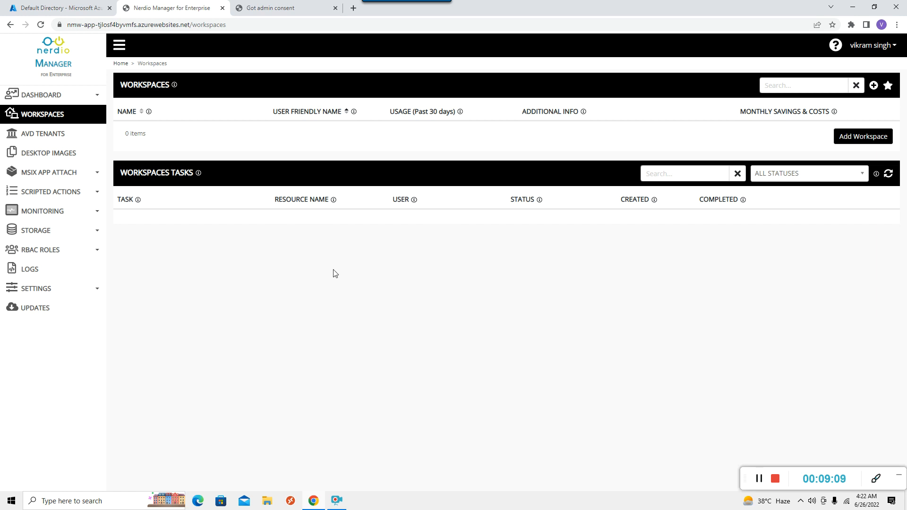
# Go to DESKTOP IMAGES under the DASHBOARD sidebar section
pyautogui.click(41, 96)
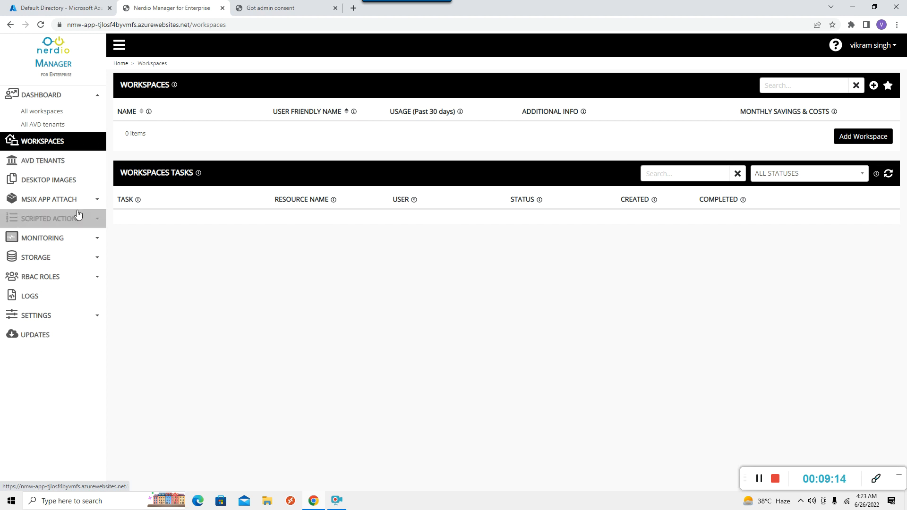
pyautogui.click(55, 183)
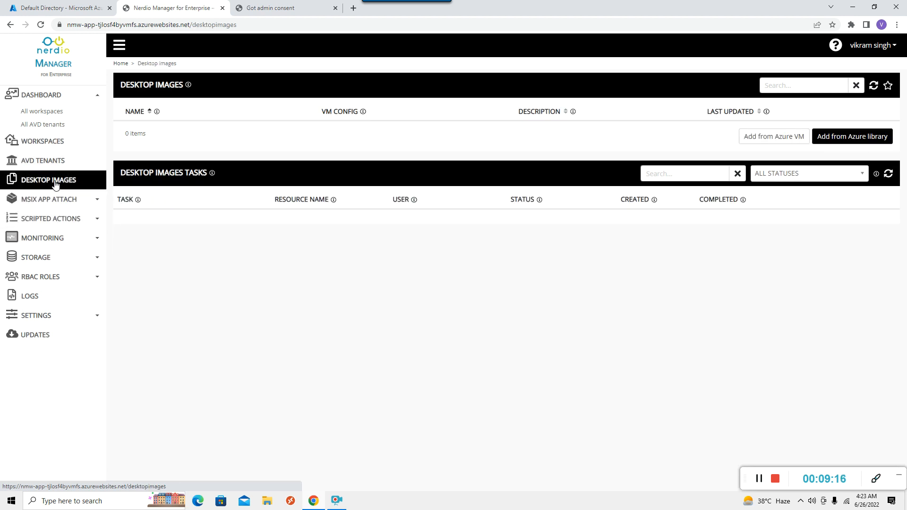